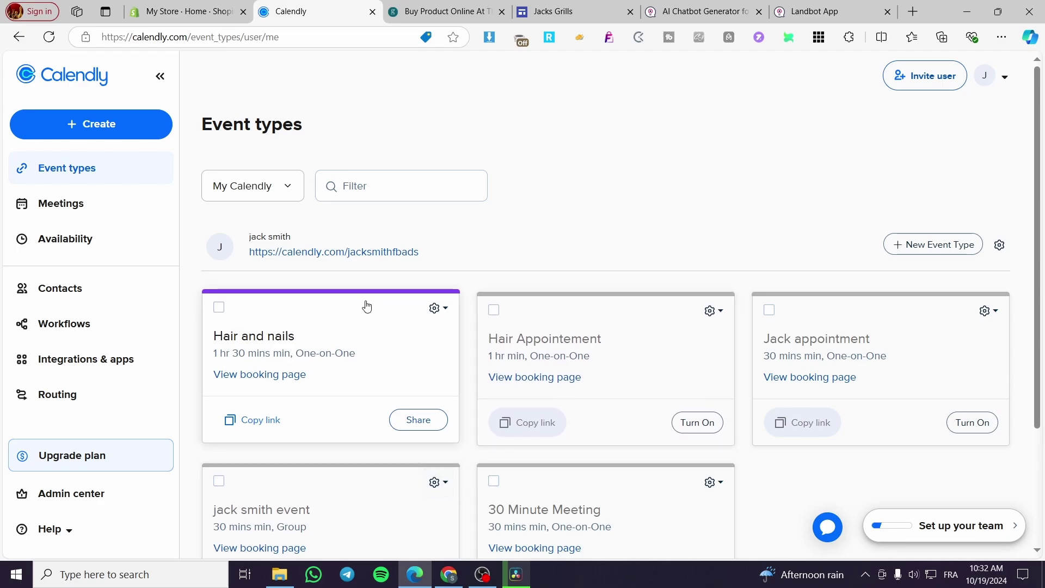
Reuse the Jacks Grills tab to go to stripe and bring up the Stripe dashboard home.
scroll(366, 306, "down", 3)
scroll(441, 289, "up", 2)
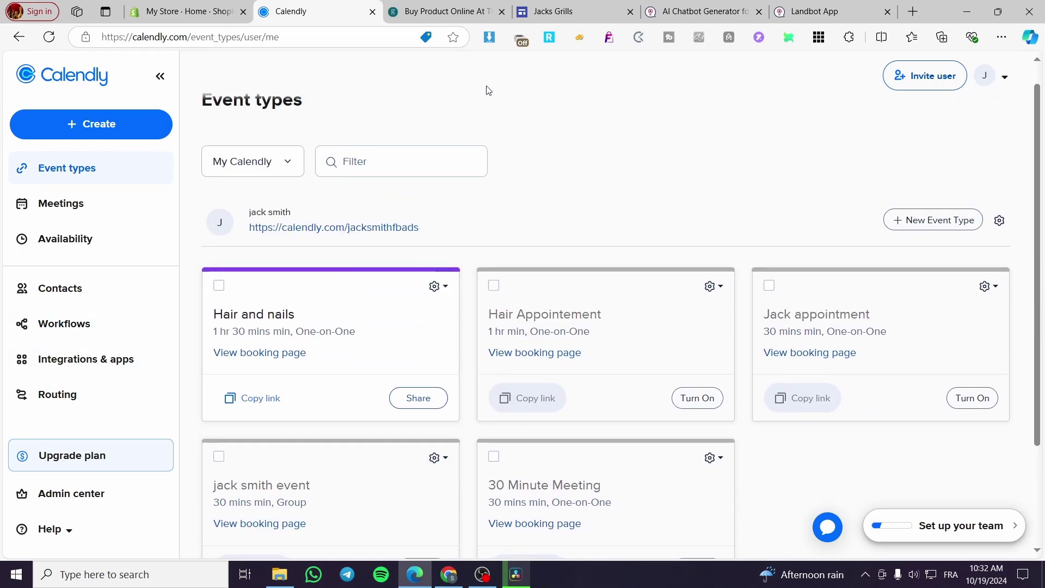
left_click_drag(572, 5, 413, 12)
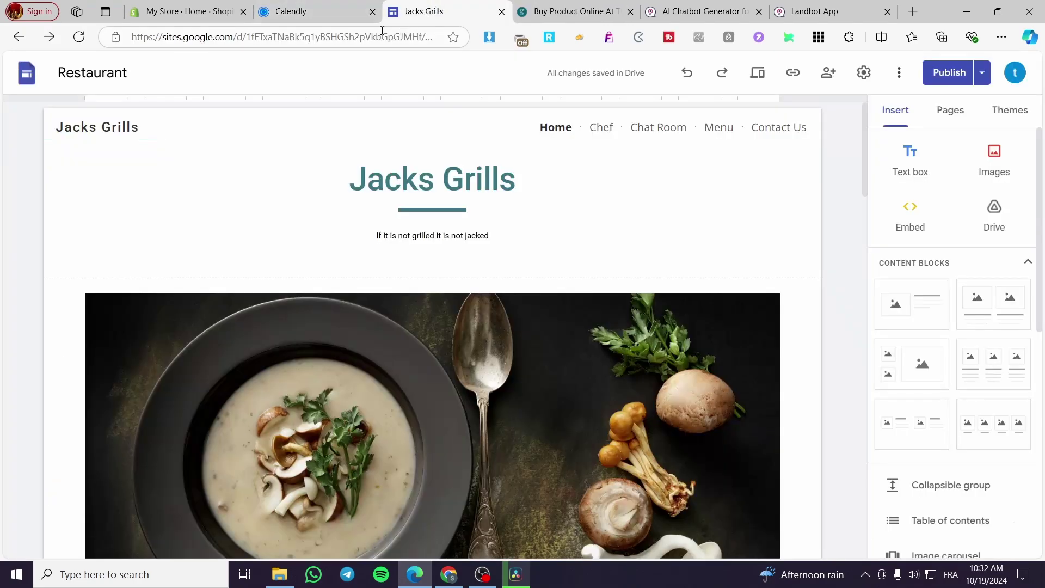
left_click(382, 30)
type("stripe.com")
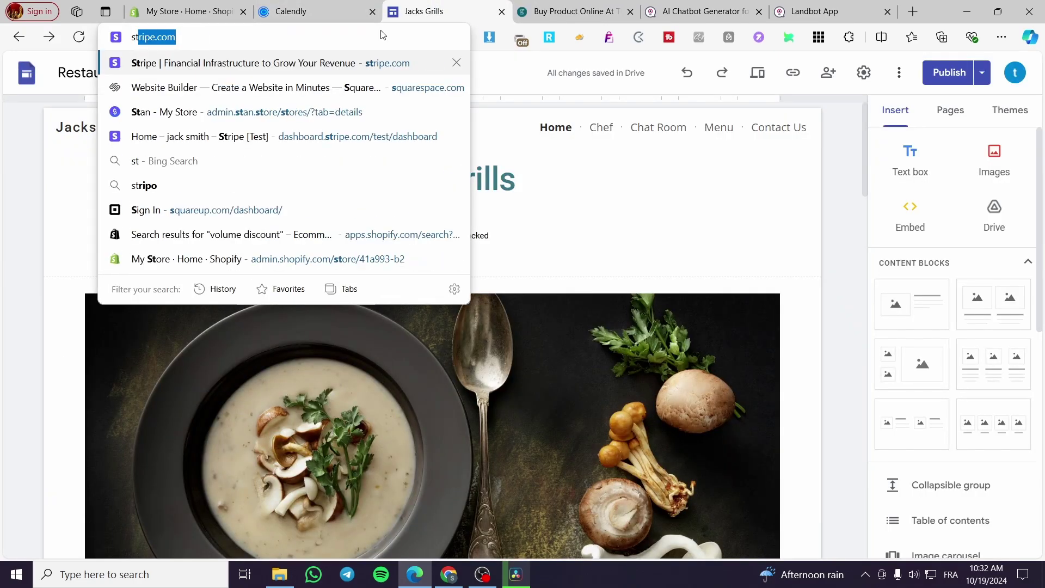
key("Return")
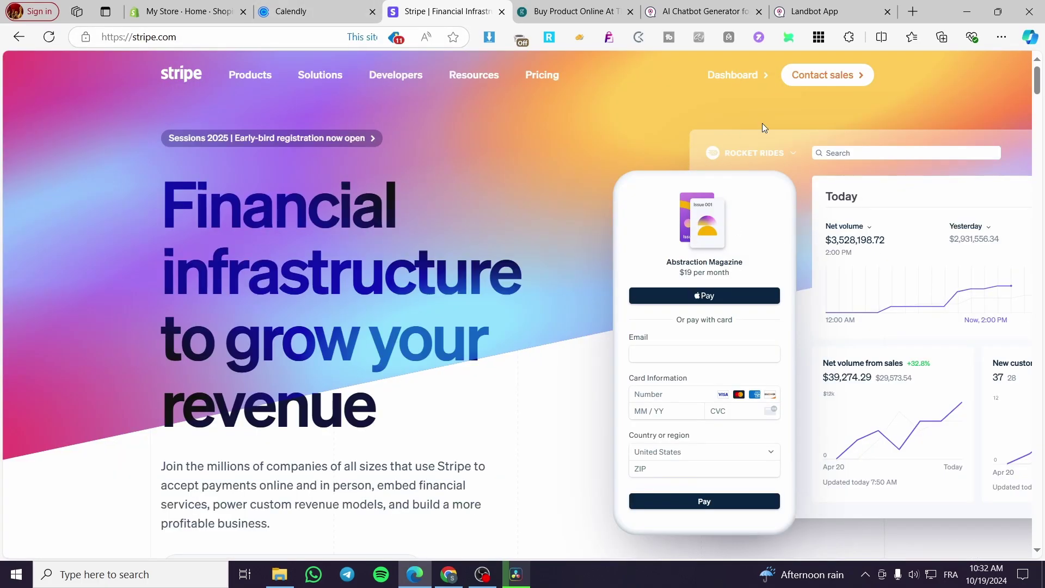
left_click(268, 7)
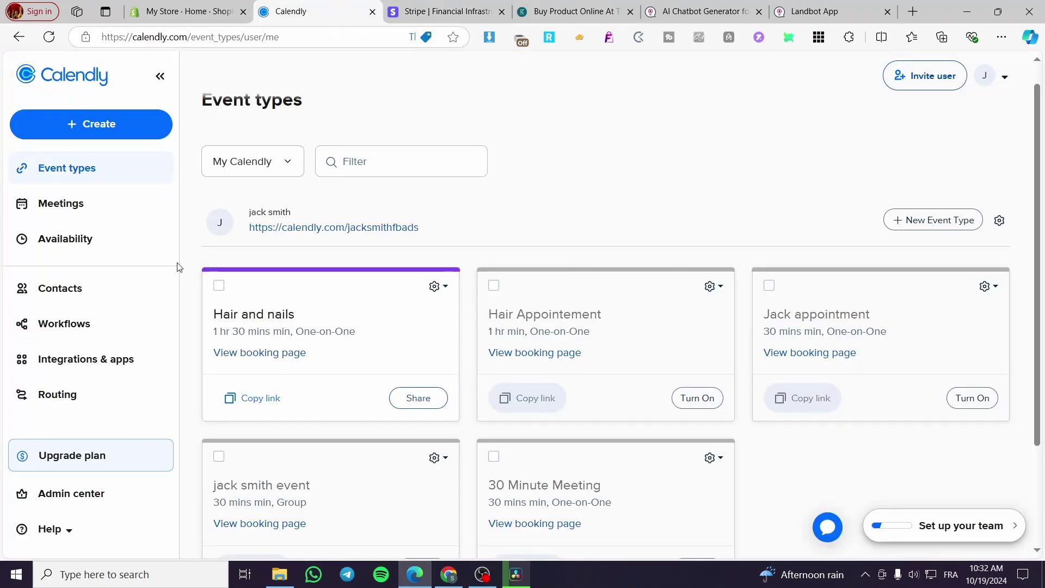
left_click(448, 11)
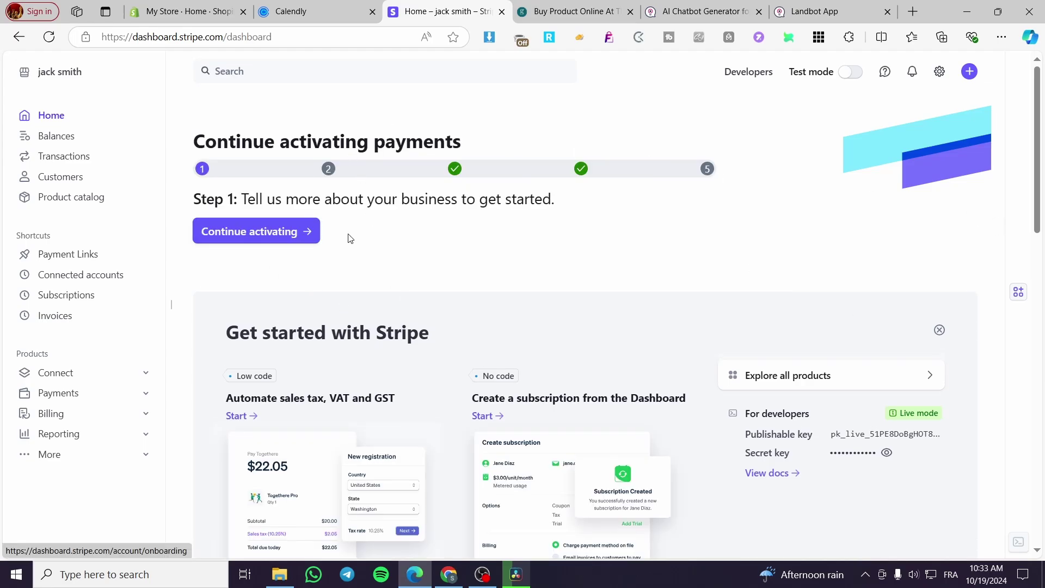
Resume payment activation, review the prefilled personal details form, then exit it unfinished.
left_click(282, 242)
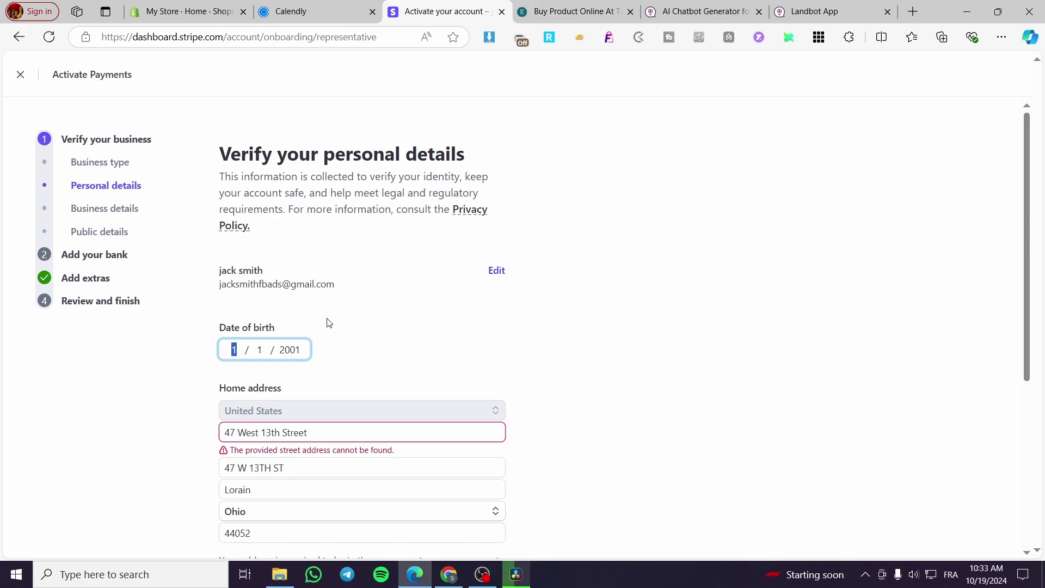
scroll(355, 345, "down", 5)
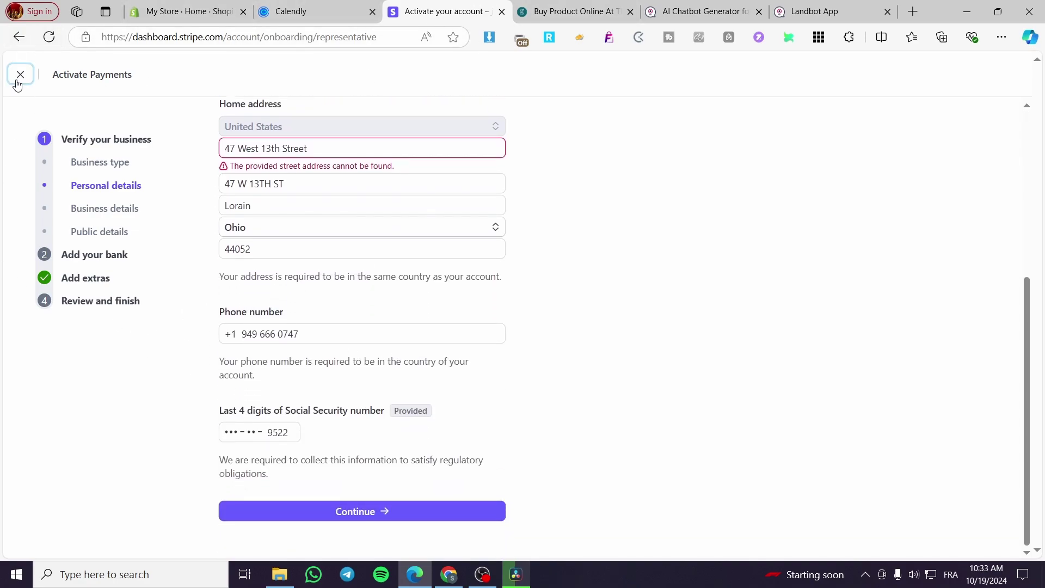
left_click(19, 76)
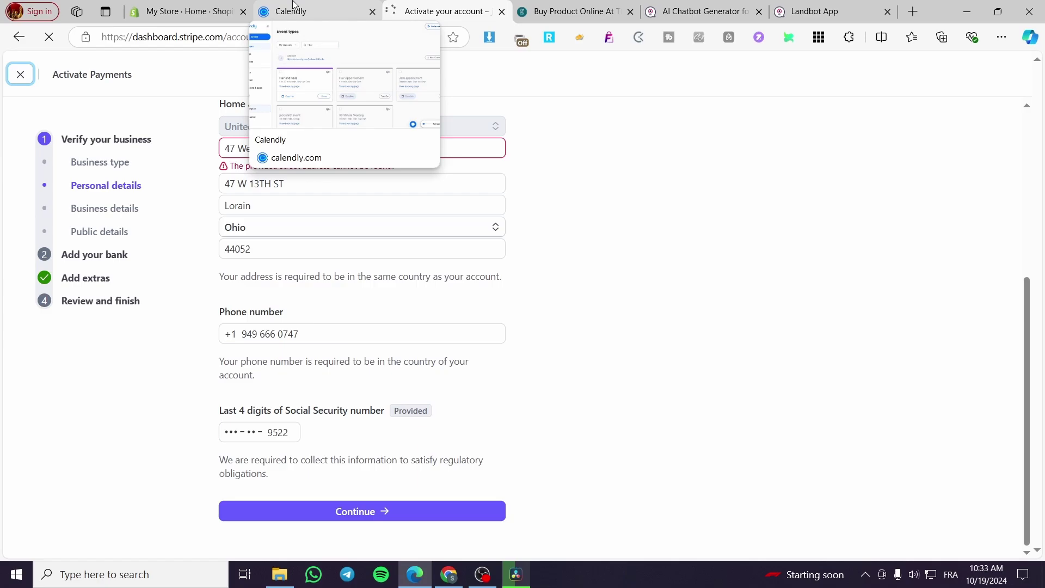
Switch back to the Calendly tab showing the Event types page.
left_click(294, 4)
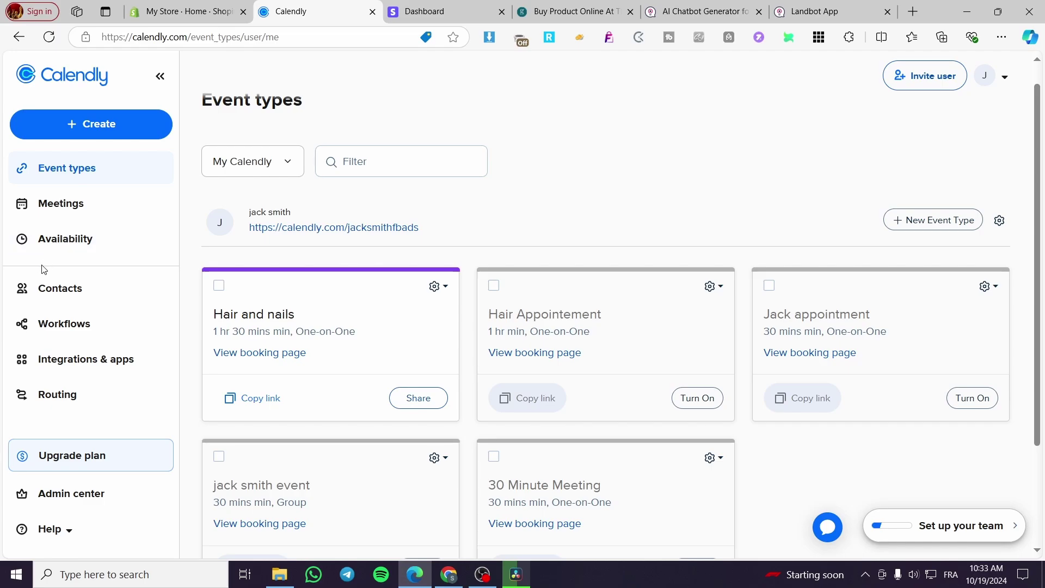
Go to Integrations & apps and filter the list to the Payments category.
left_click(66, 376)
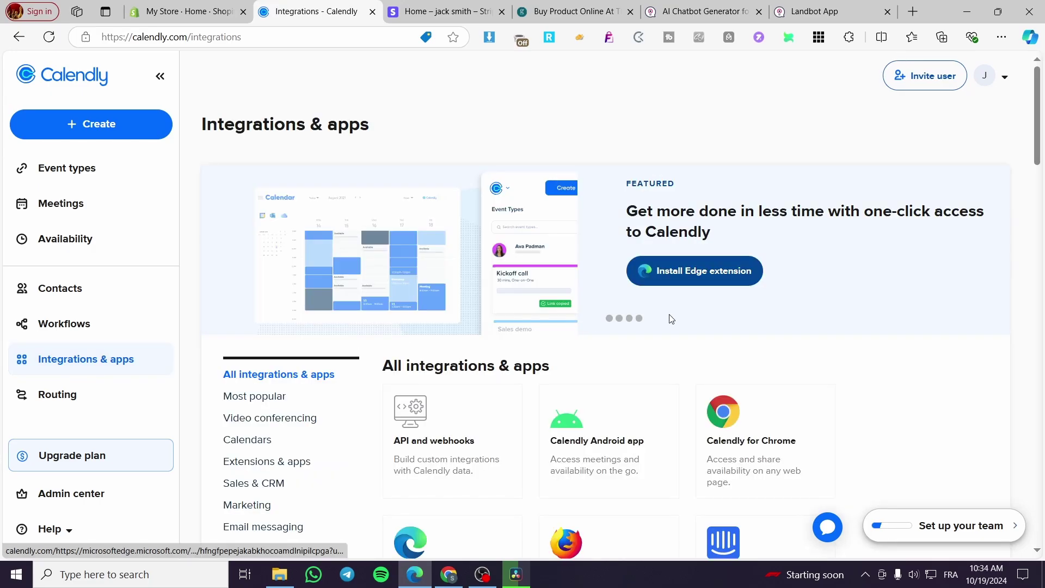
scroll(792, 313, "down", 4)
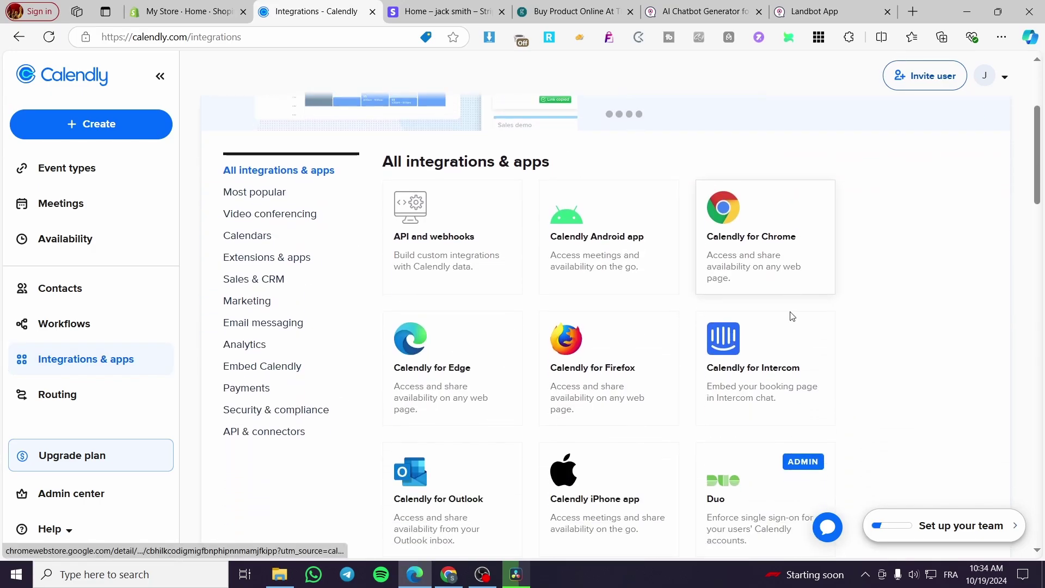
scroll(439, 321, "down", 3)
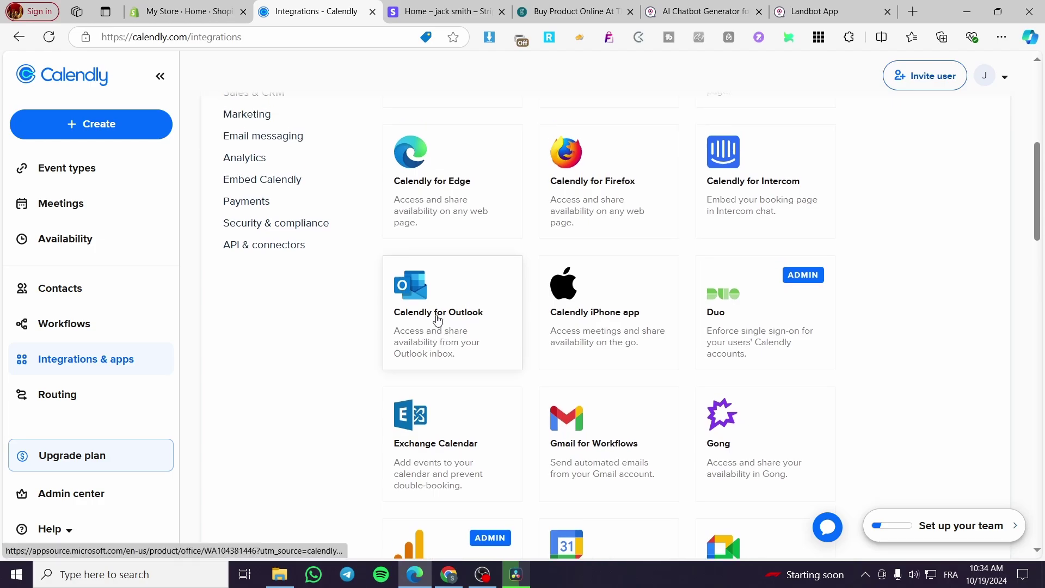
scroll(700, 336, "up", 7)
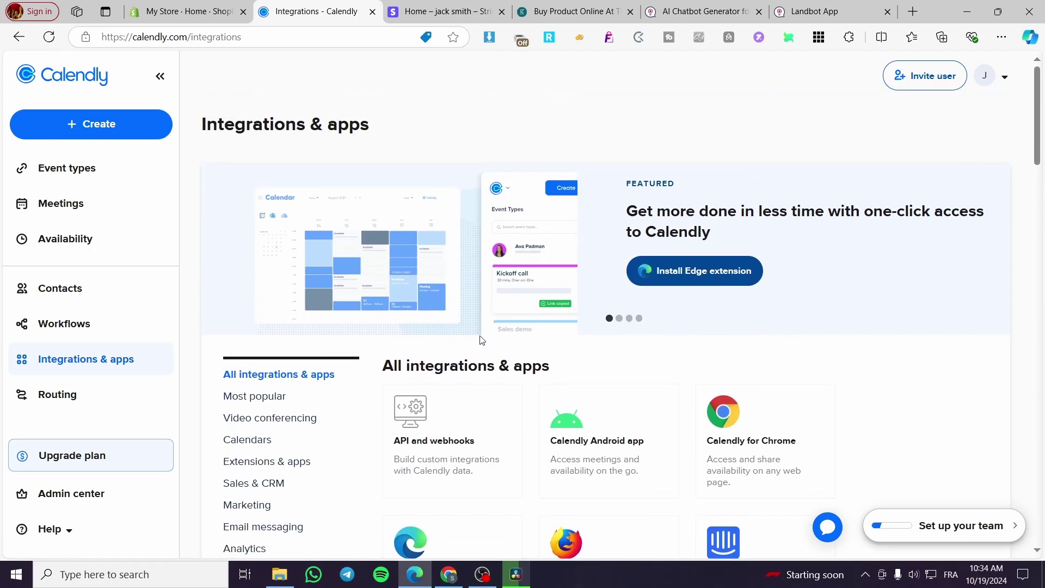
scroll(816, 414, "down", 4)
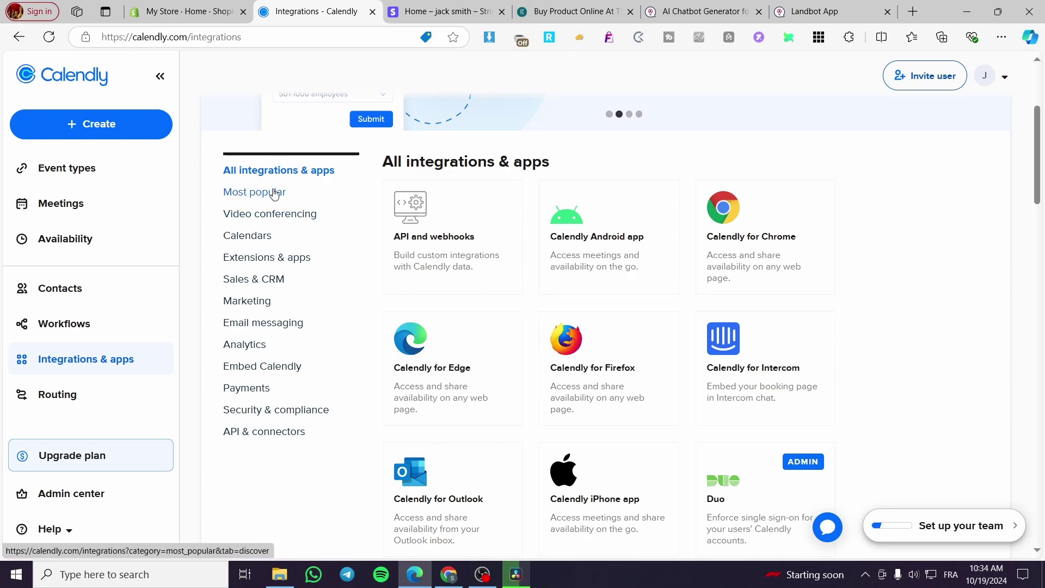
left_click(257, 390)
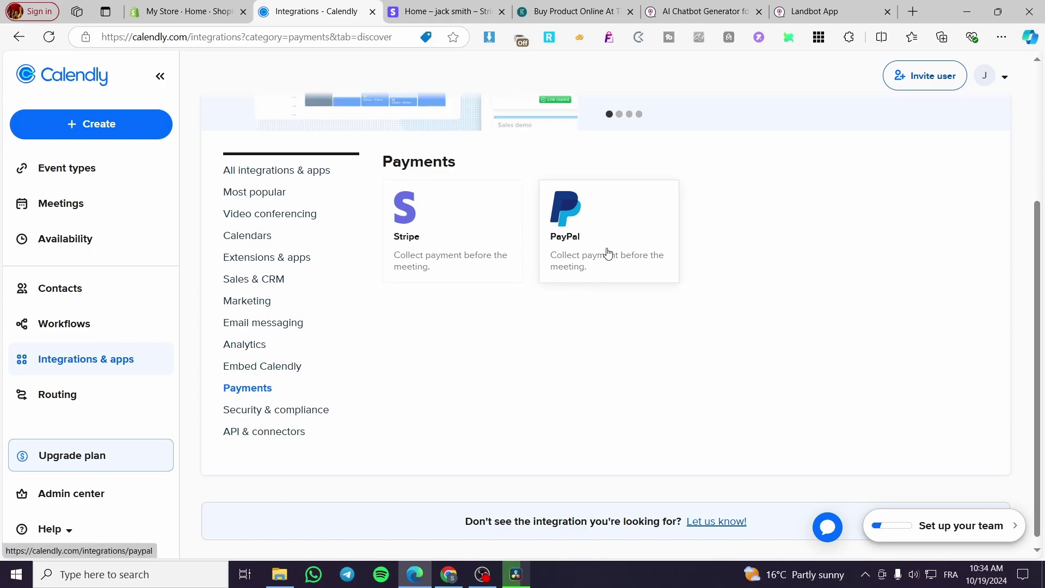
Open the Stripe integration card to see its benefits and requirements.
left_click(478, 264)
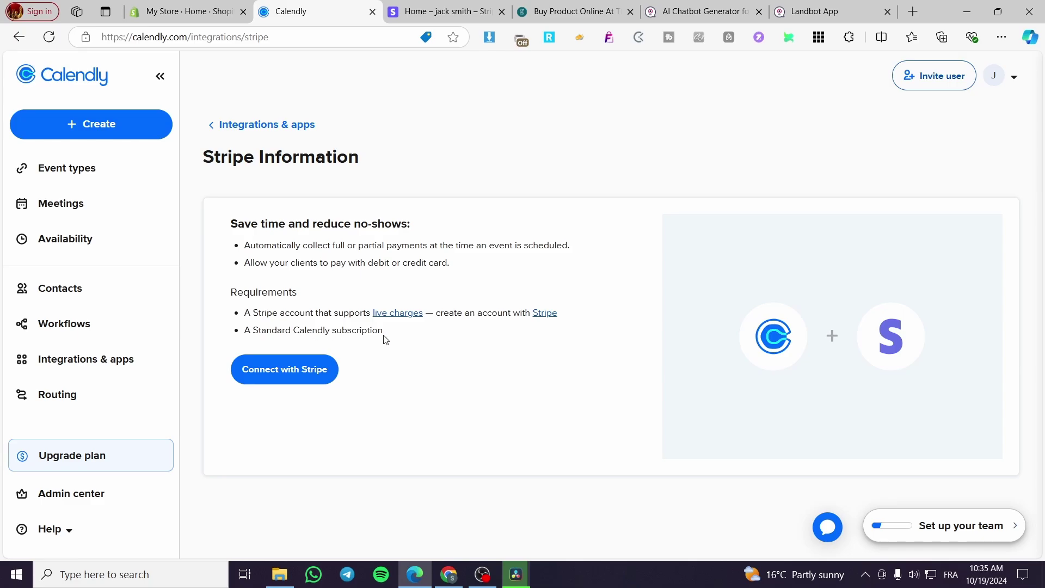
Try connecting Stripe, compare monthly and yearly Standard plan billing, then close checkout unpurchased.
left_click(303, 375)
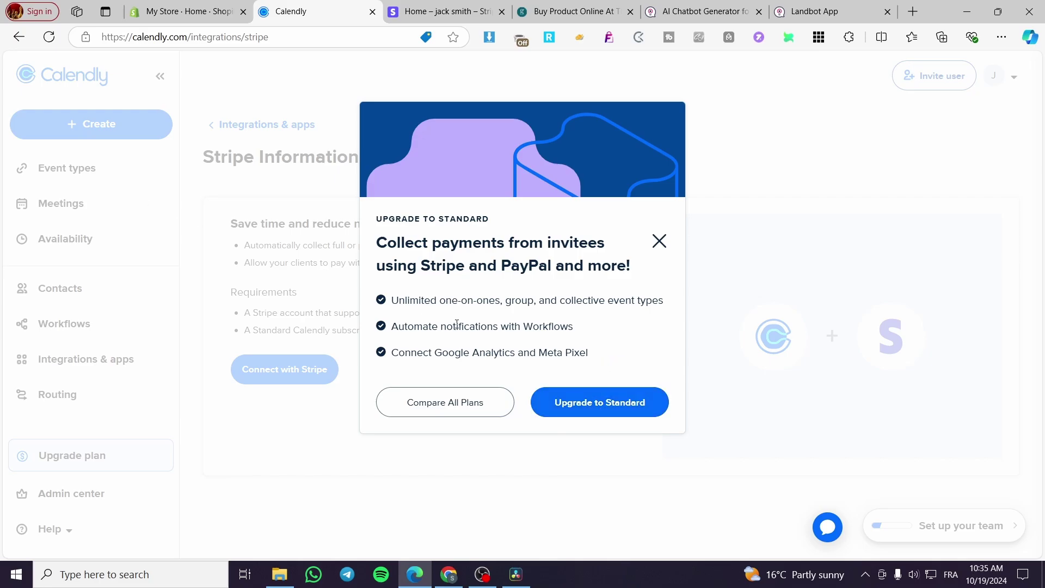
left_click(579, 408)
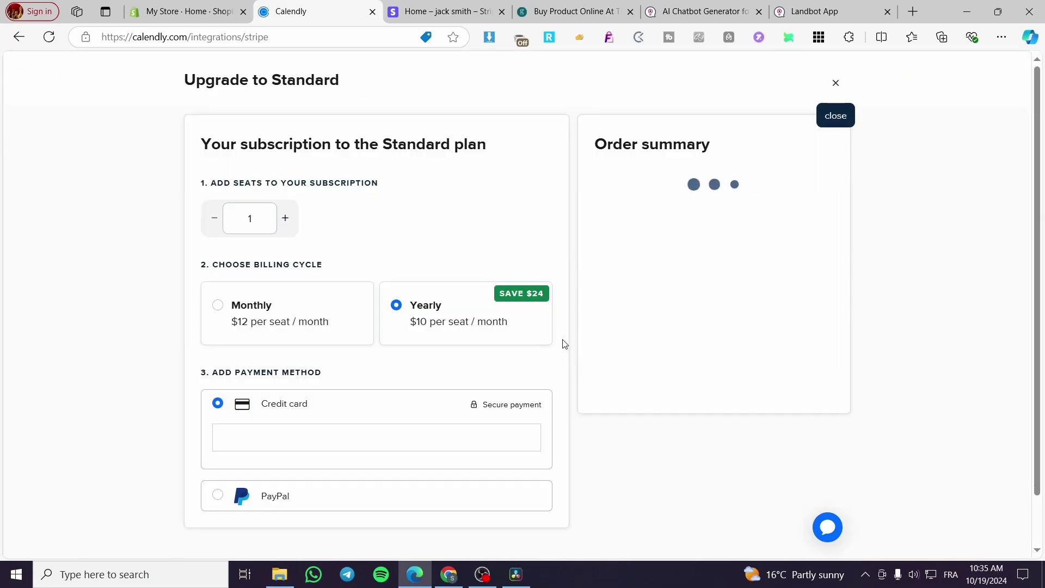
left_click(286, 300)
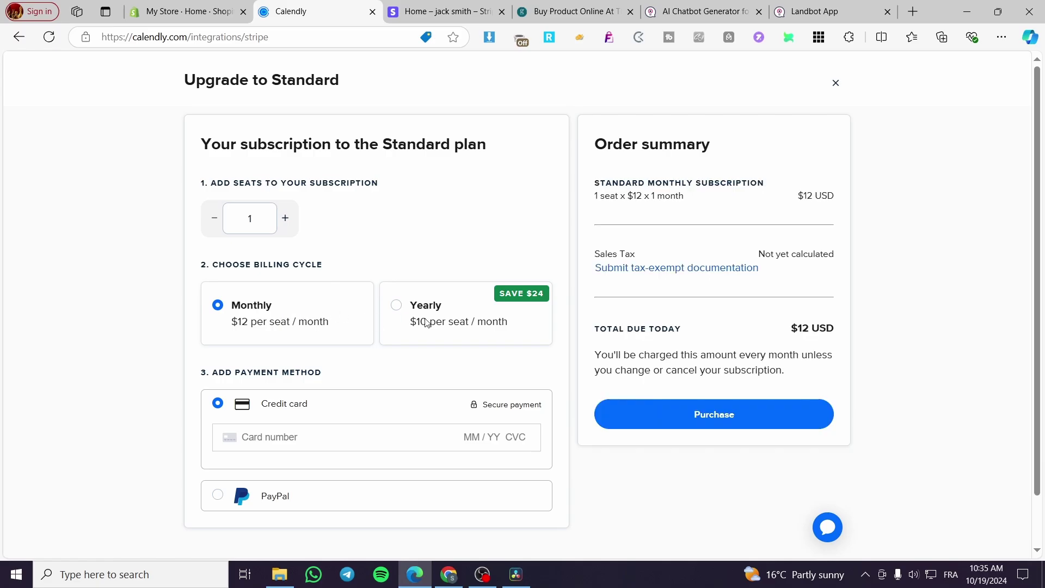
left_click(486, 322)
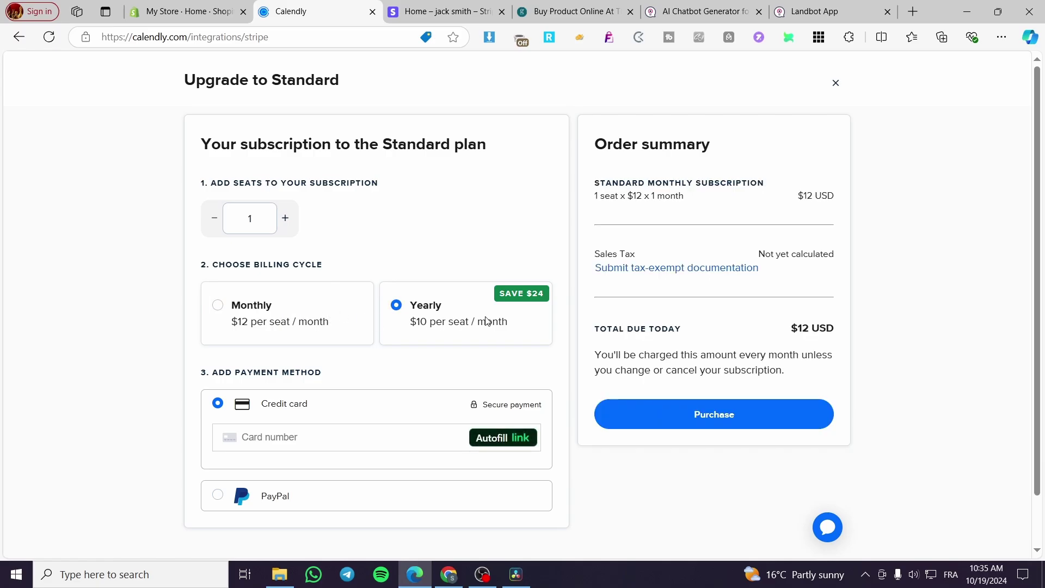
left_click(335, 321)
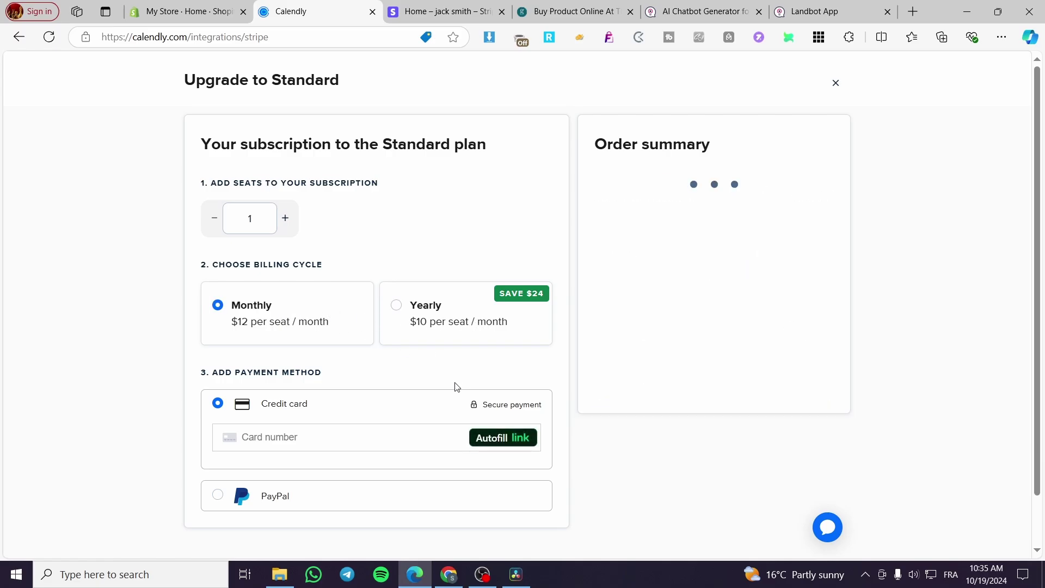
scroll(275, 400, "down", 1)
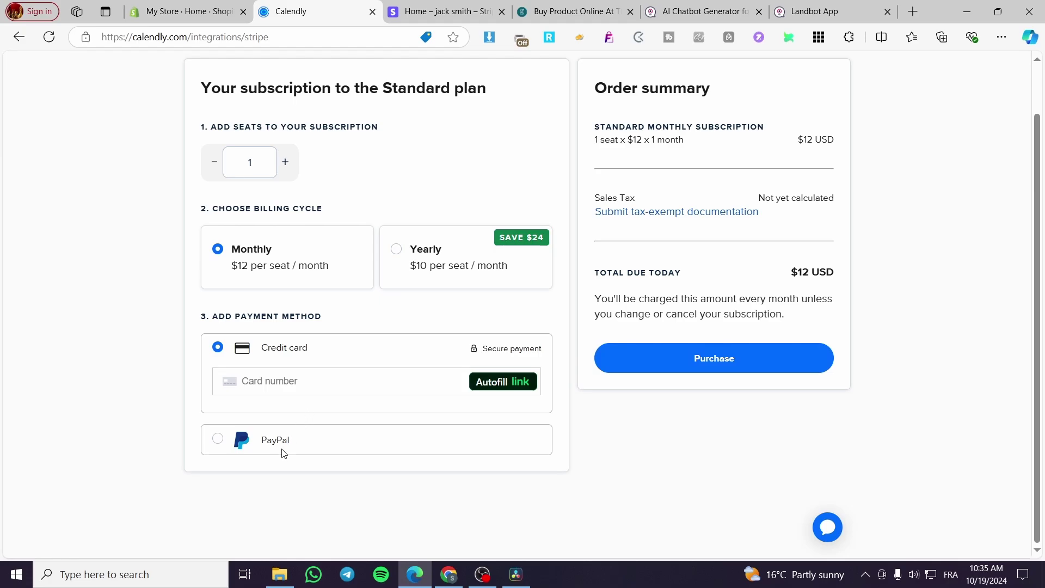
scroll(715, 349, "up", 1)
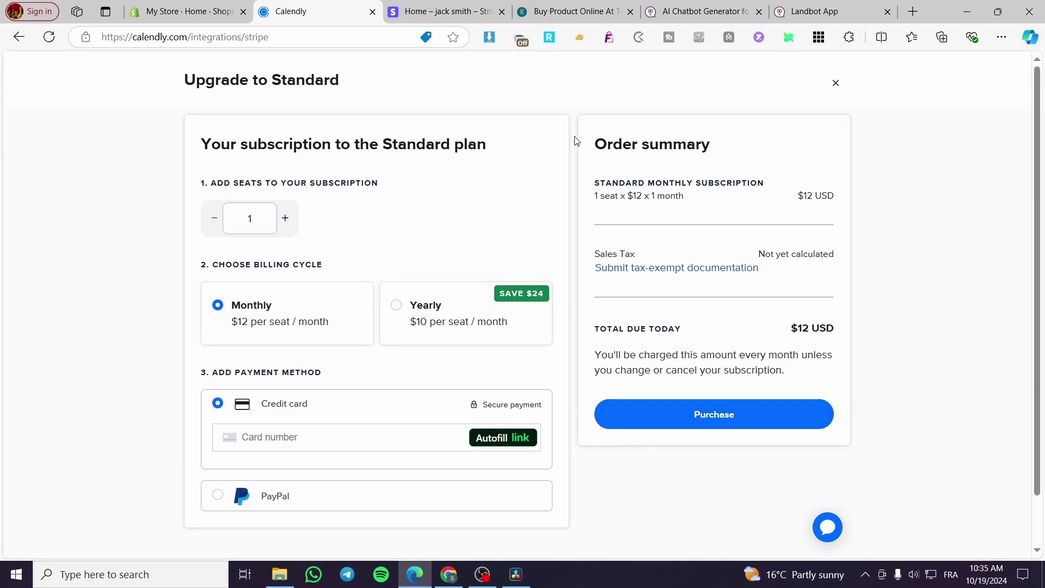
left_click(833, 82)
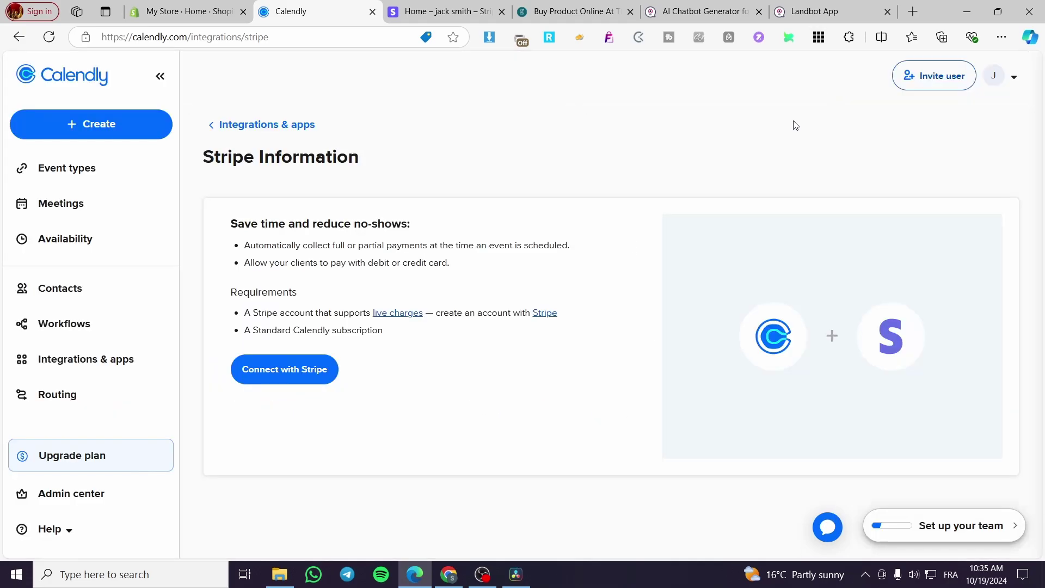
Retry the Stripe connection, dismiss the upgrade prompt, and switch to the Stripe dashboard.
left_click(291, 377)
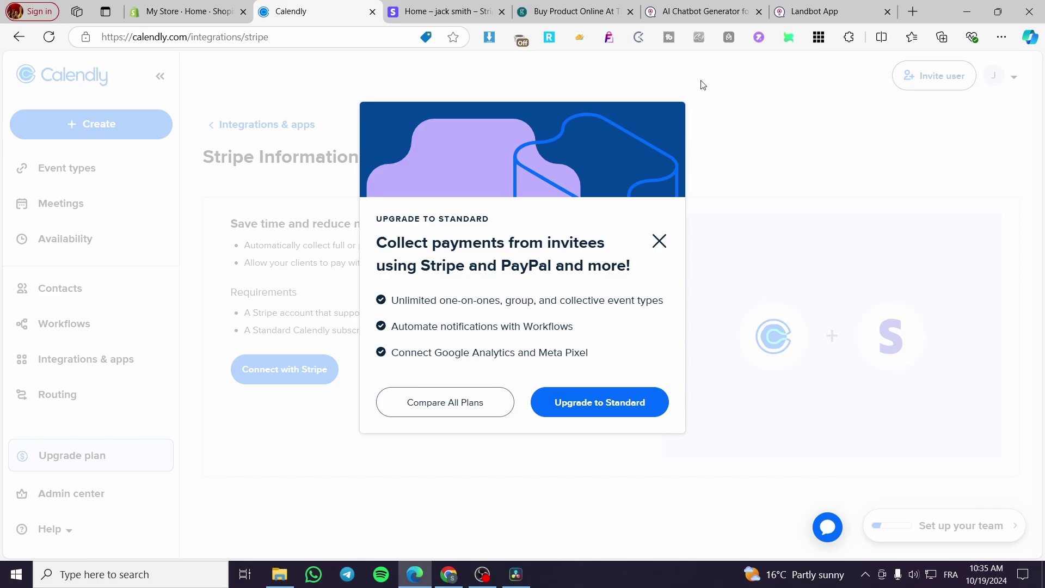
left_click(659, 240)
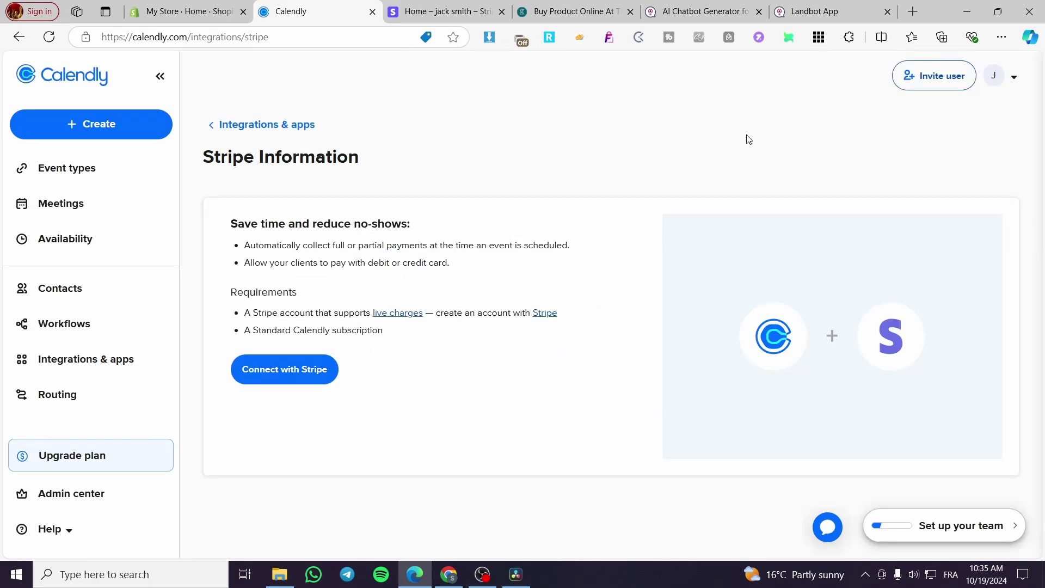
left_click(439, 11)
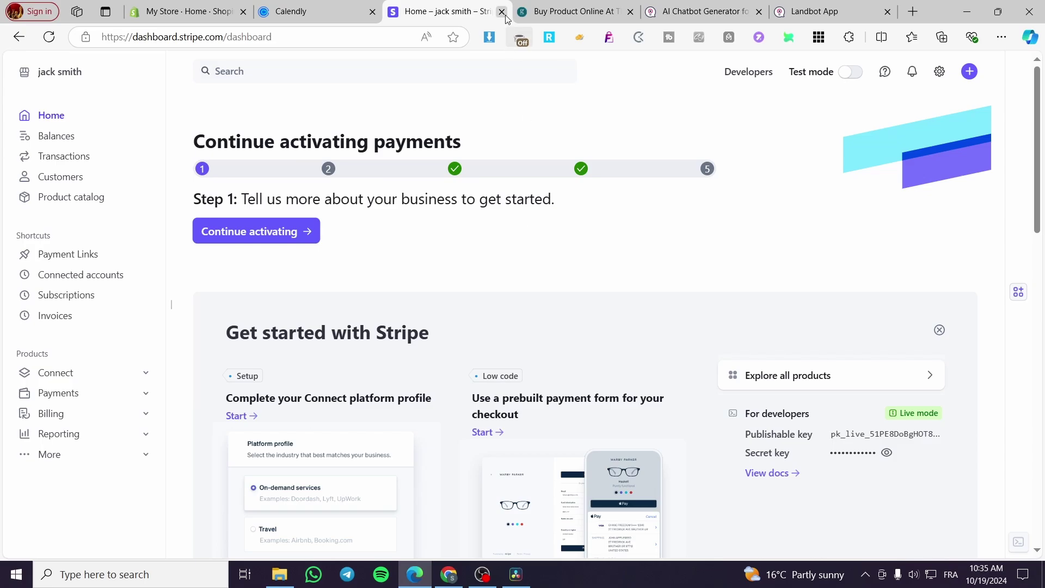
Close the Stripe dashboard tab and go back to Calendly's five event types.
key("ctrl+Tab")
middle_click(472, 15)
left_click(414, 14)
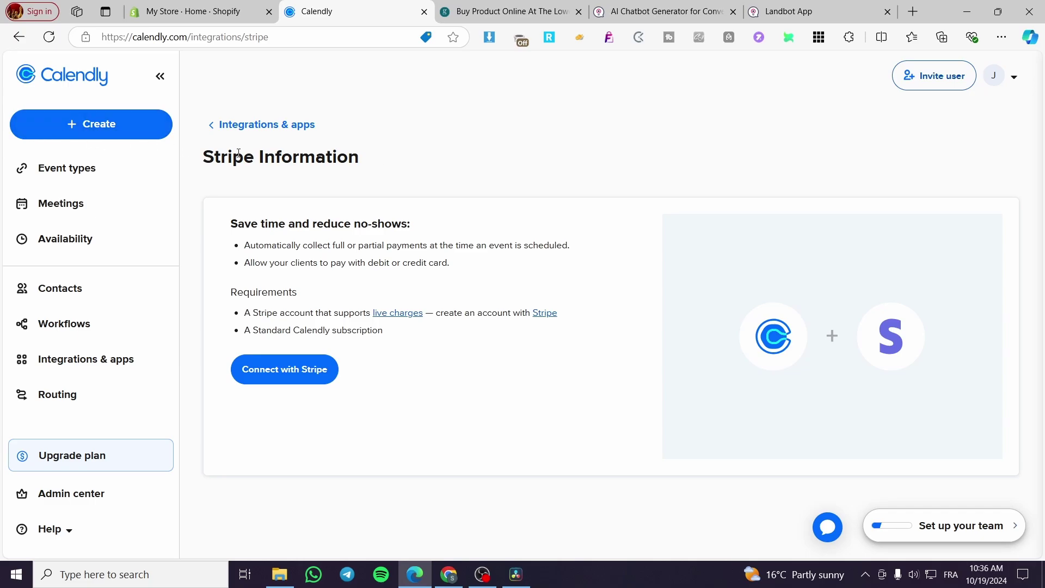
left_click(54, 82)
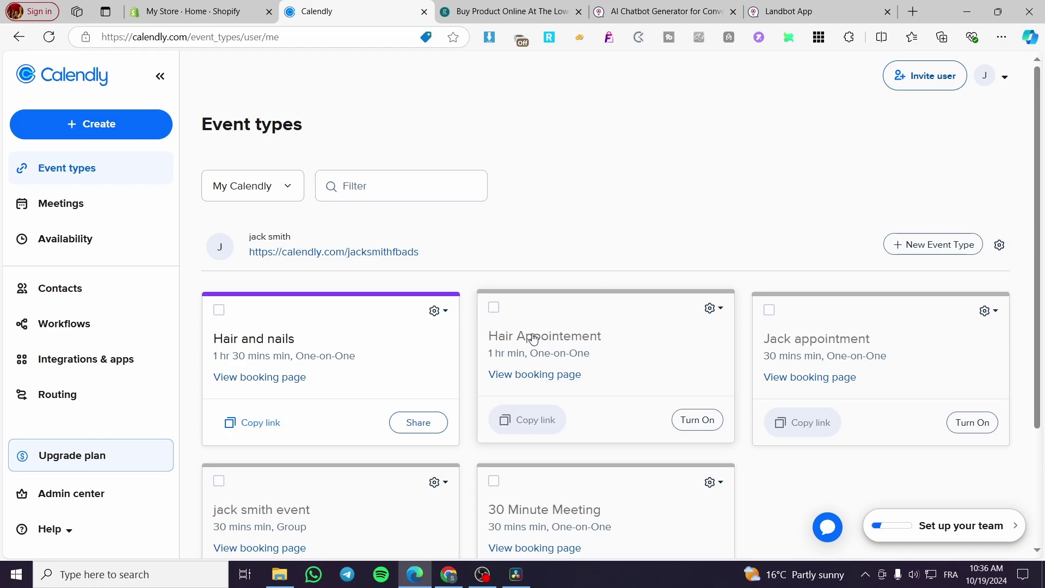
scroll(534, 339, "down", 3)
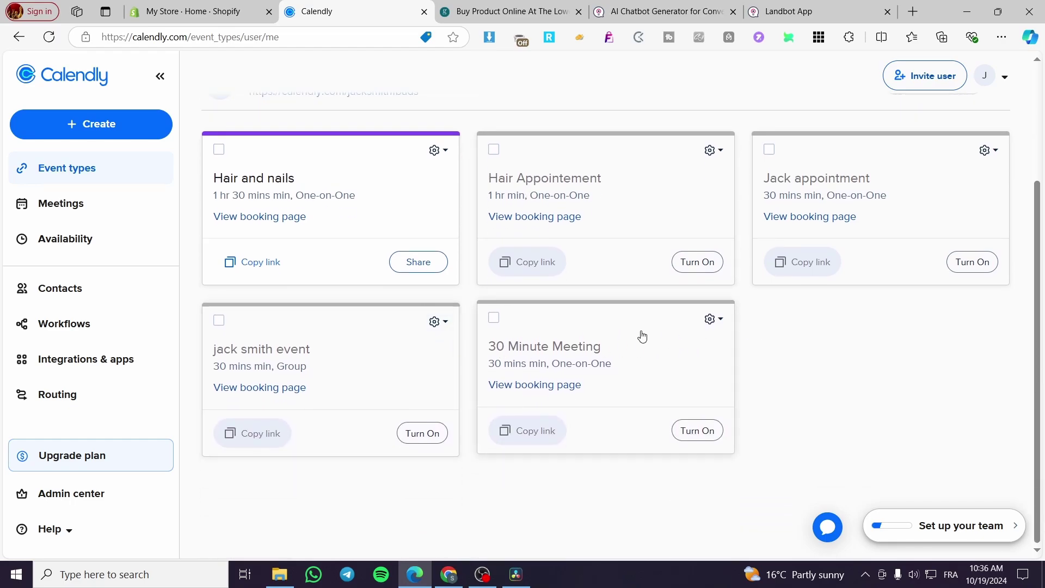
scroll(537, 327, "up", 3)
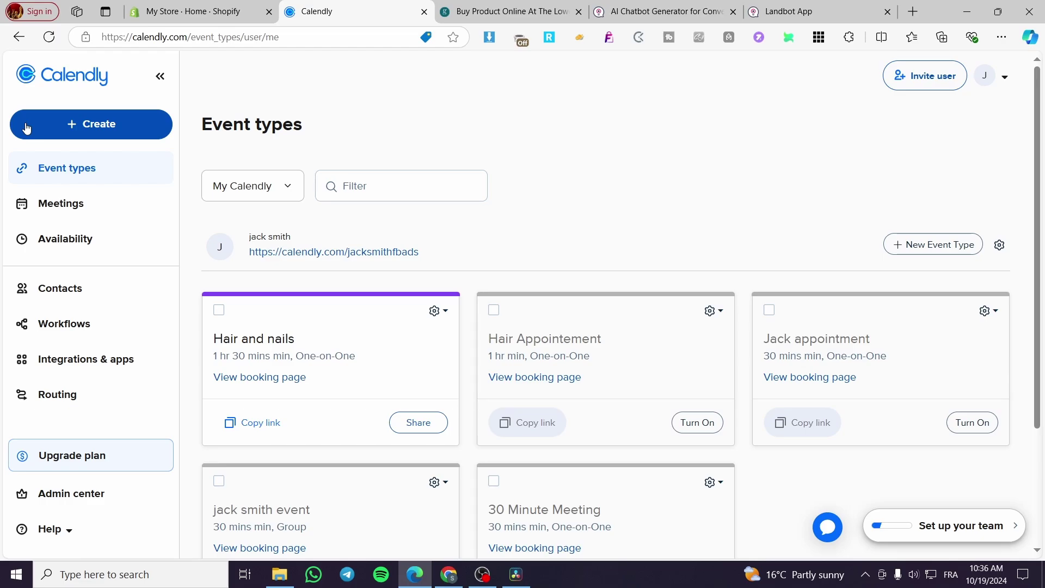
Open the sidebar Create menu with Event type, One-off meeting and Meeting poll.
left_click(89, 135)
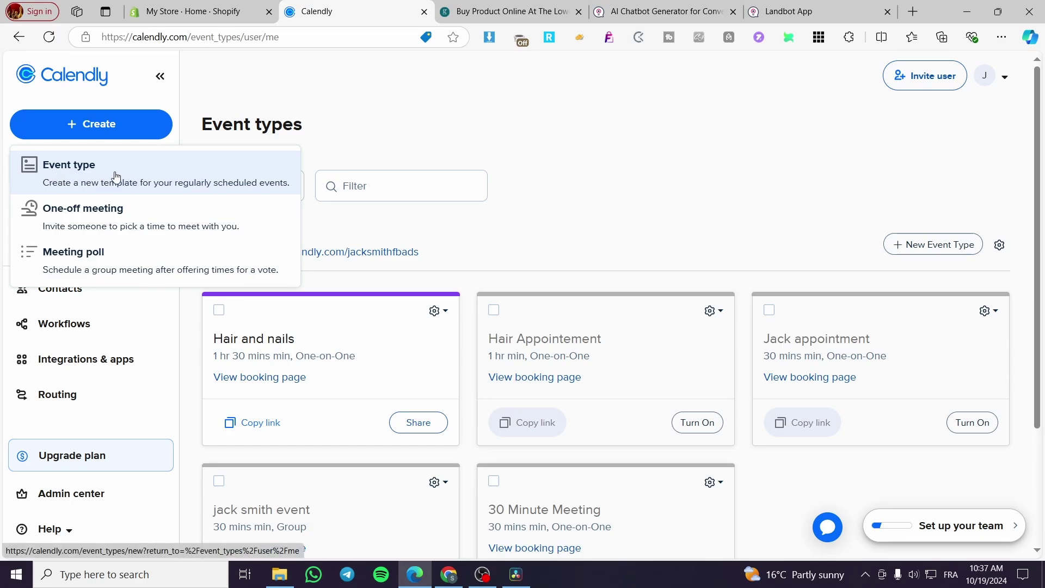
Start a new event type and browse the available event type options.
left_click(76, 178)
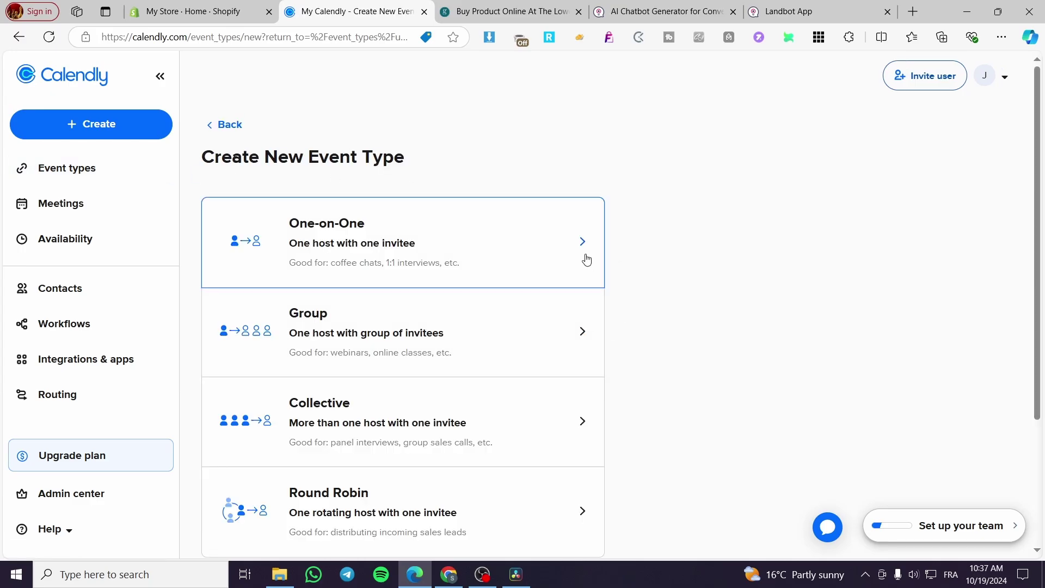
scroll(586, 260, "down", 1)
scroll(373, 196, "up", 1)
scroll(308, 236, "down", 1)
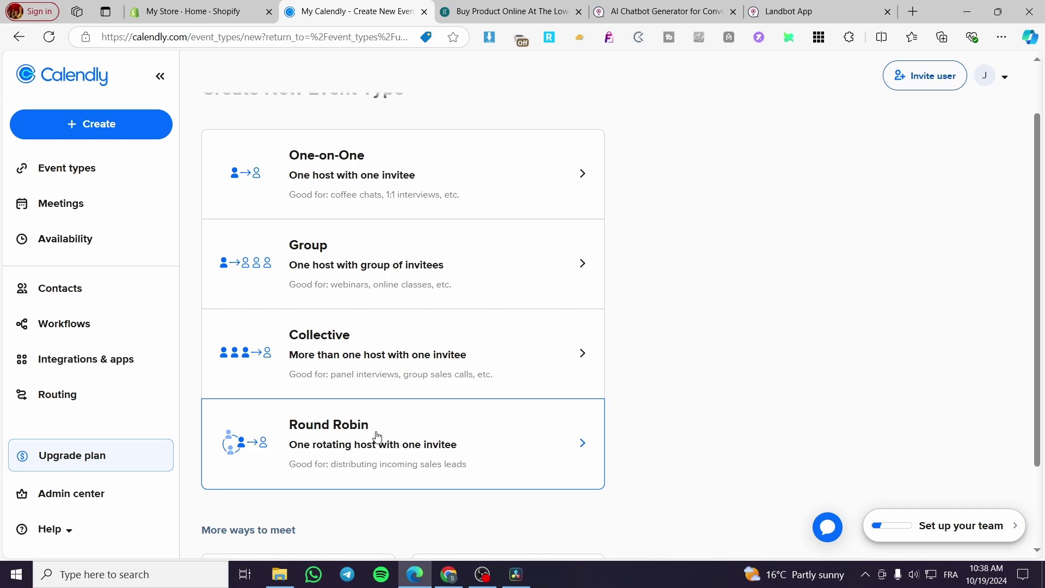
scroll(362, 442, "down", 2)
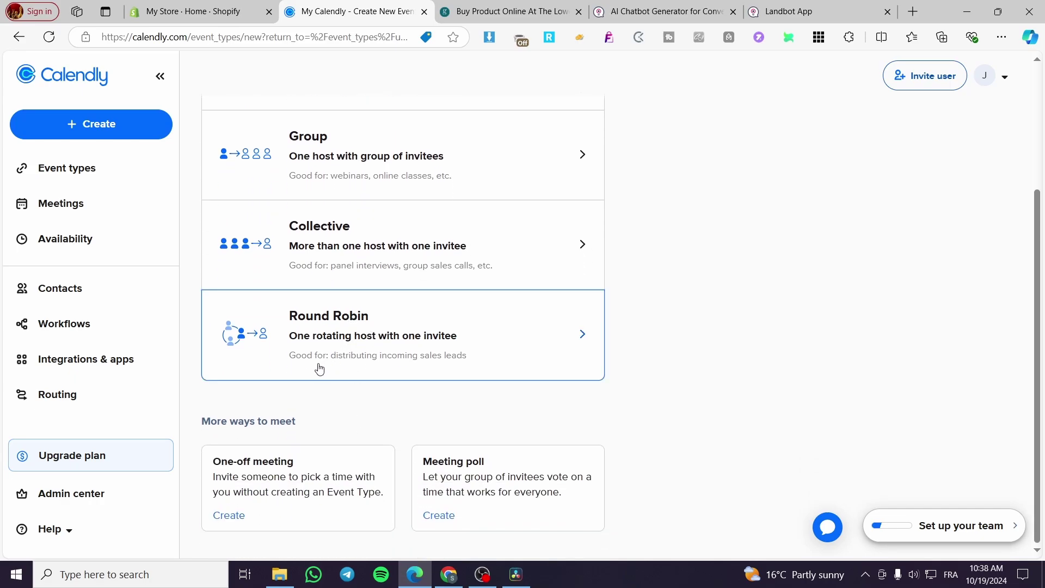
scroll(320, 369, "up", 3)
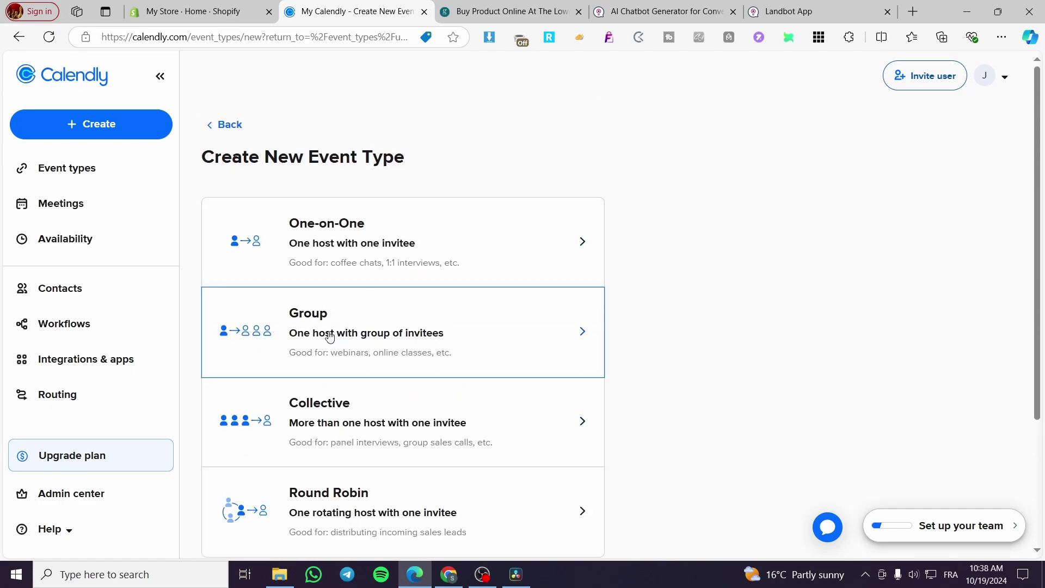
Try the Group type, dismiss its upgrade prompt twice, then pick One-on-One.
left_click(559, 339)
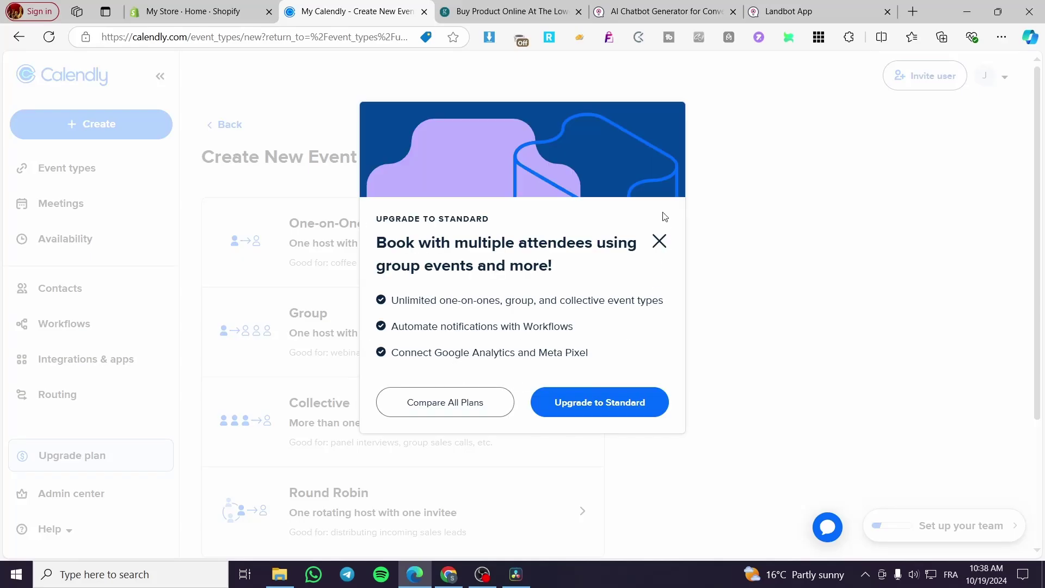
left_click(659, 241)
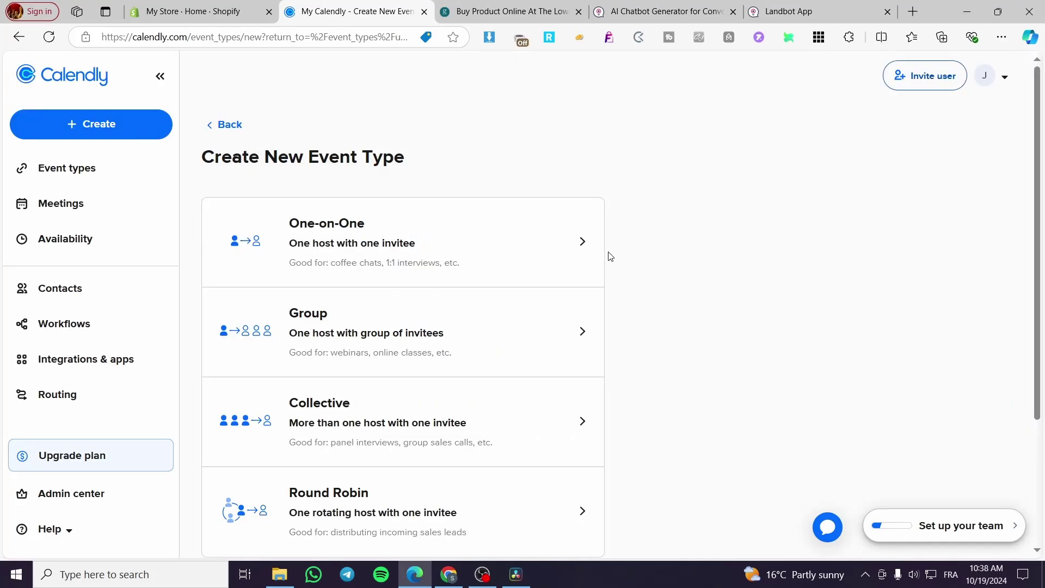
left_click(399, 340)
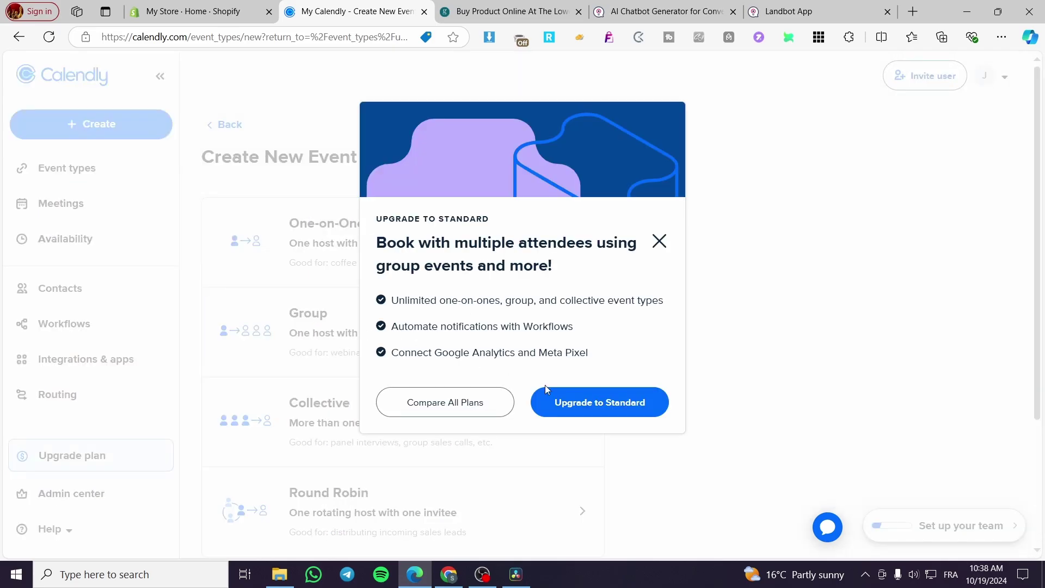
left_click(660, 241)
left_click(316, 308)
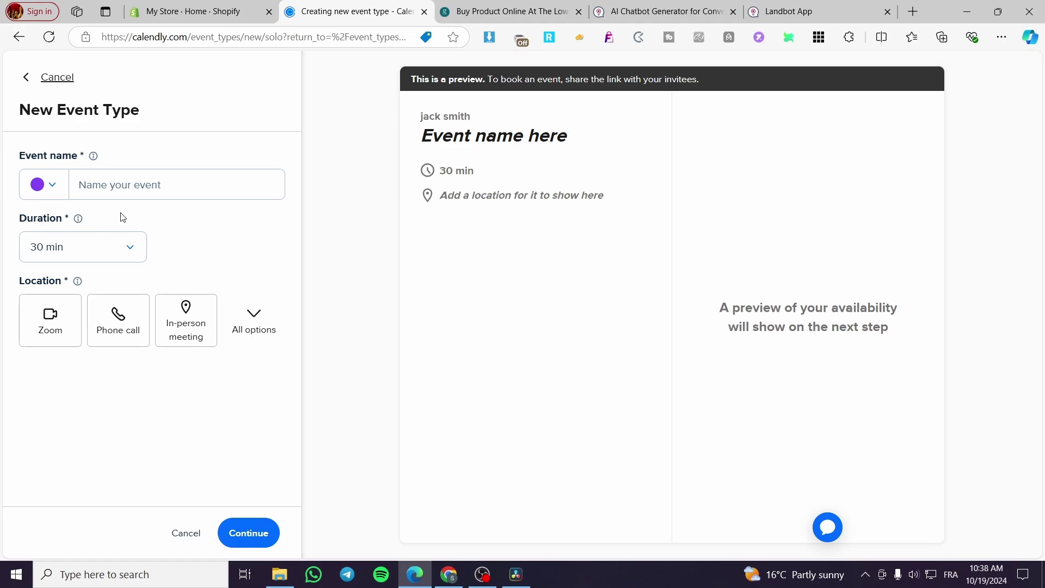
Set the new event's colour to cyan.
left_click(43, 194)
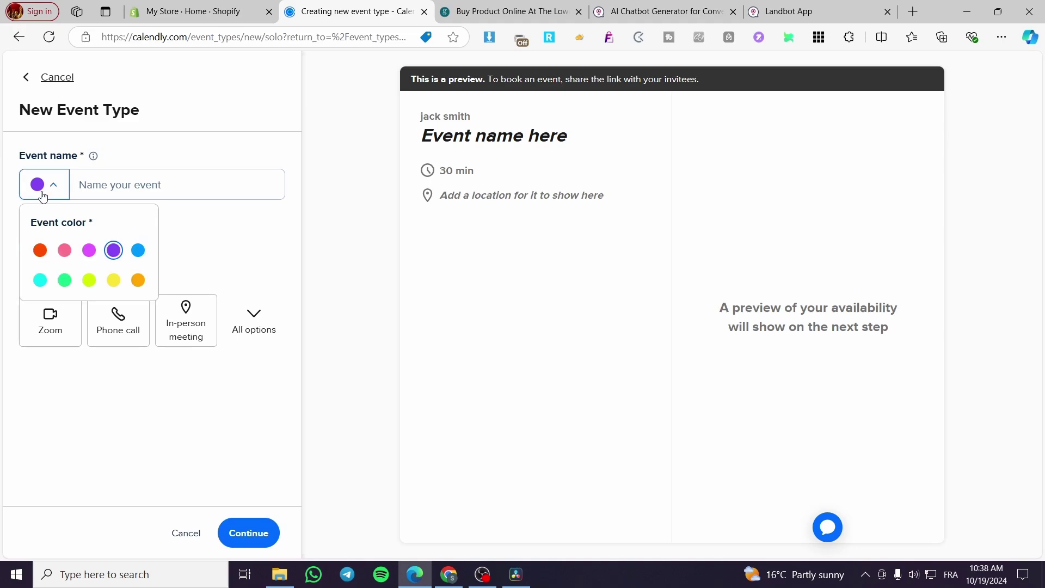
left_click(65, 249)
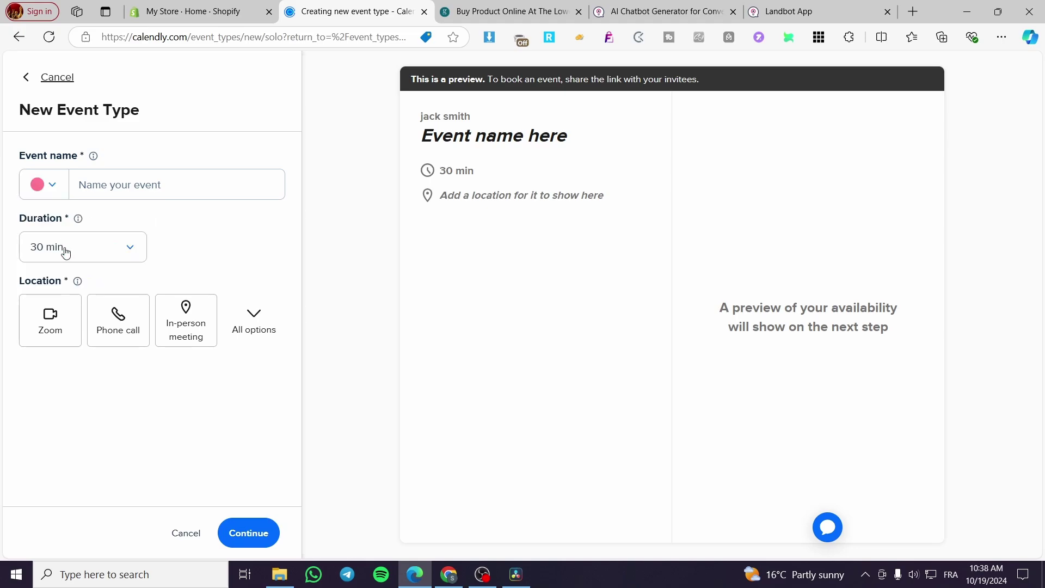
left_click(55, 188)
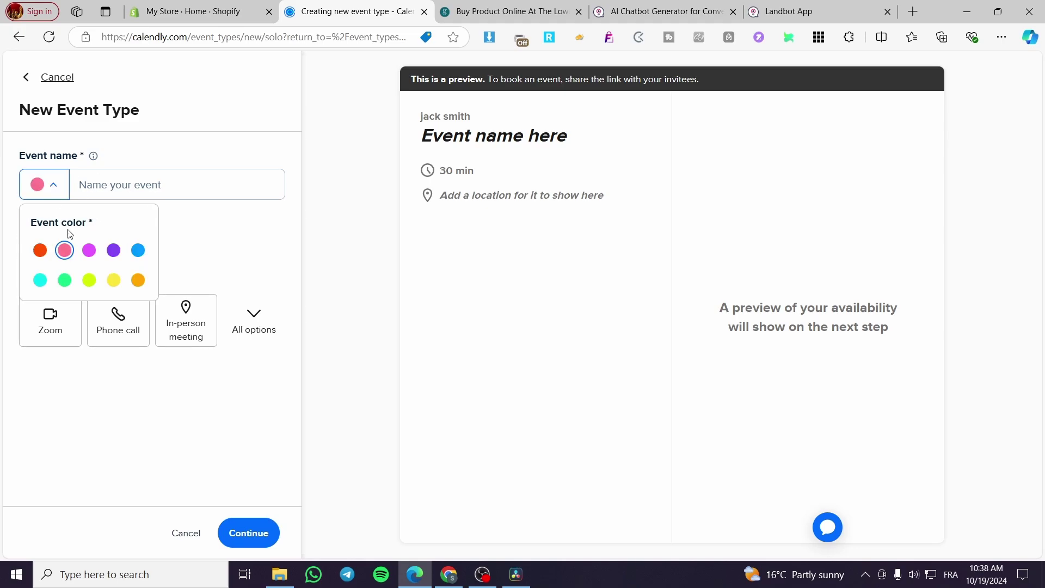
left_click(39, 280)
Name the event Coaching.
left_click(116, 188)
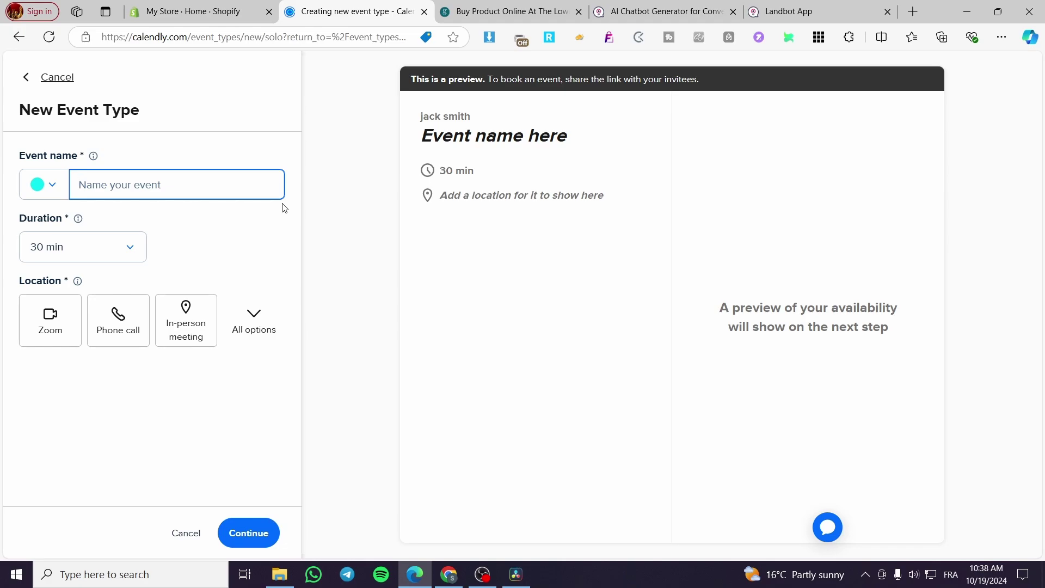
type("C")
key("BackSpace")
type("Coachiun")
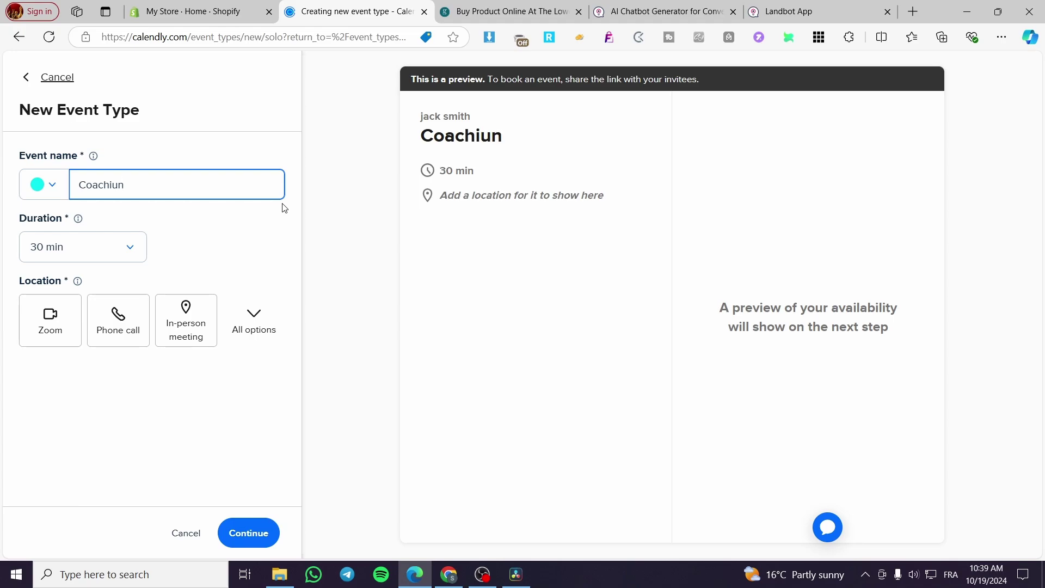
key("BackSpace")
key("BackSpace")
type("ng")
Keep the duration at 30 min and expand all location options.
left_click(113, 238)
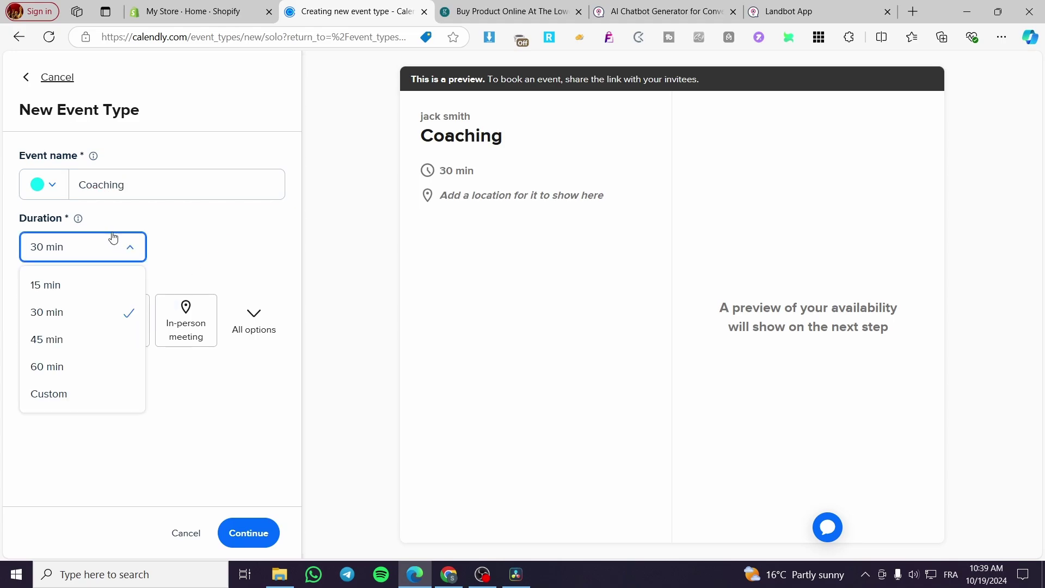
left_click(100, 392)
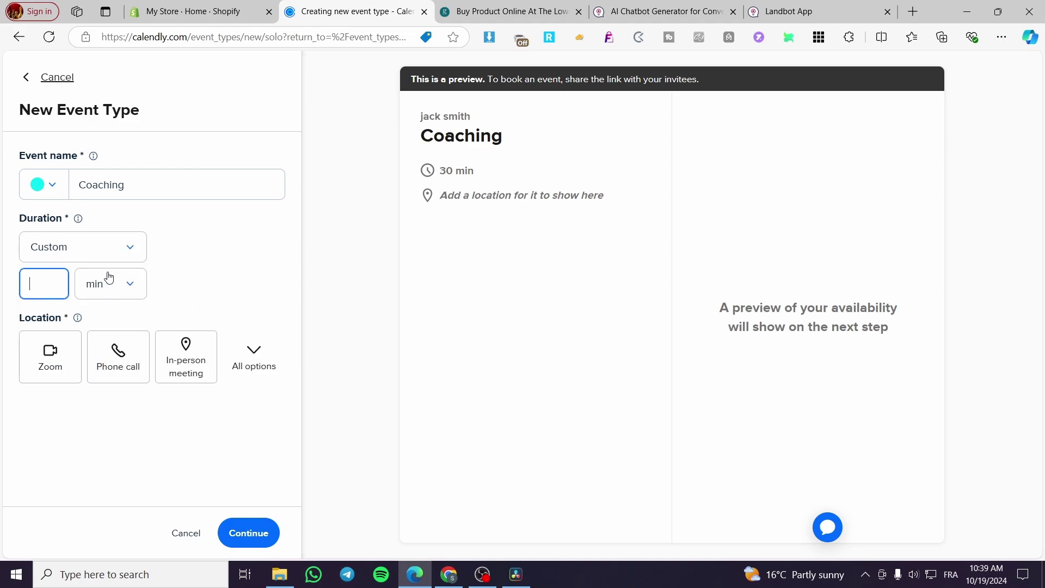
left_click(111, 254)
left_click(93, 318)
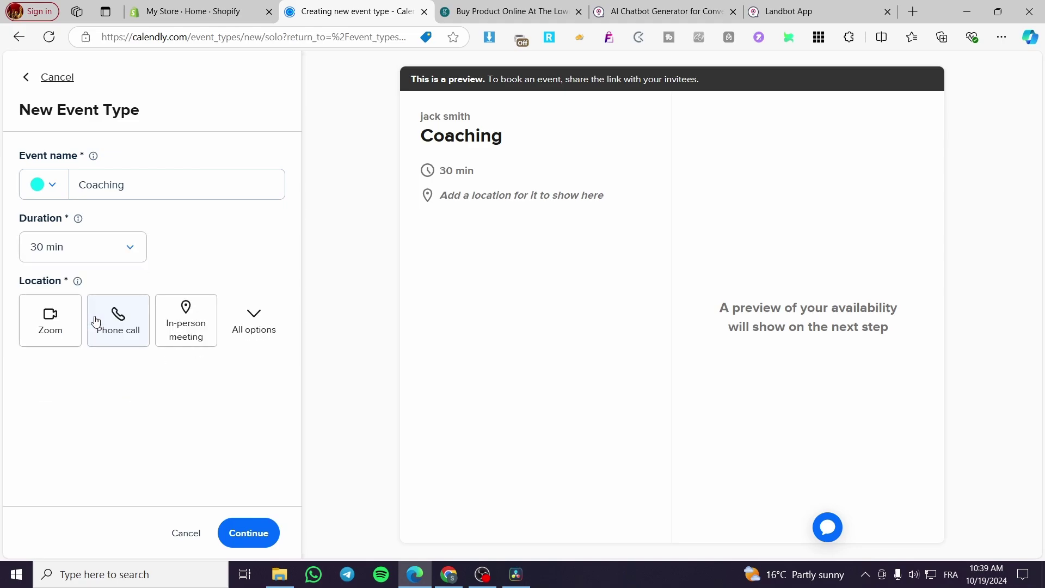
left_click(114, 257)
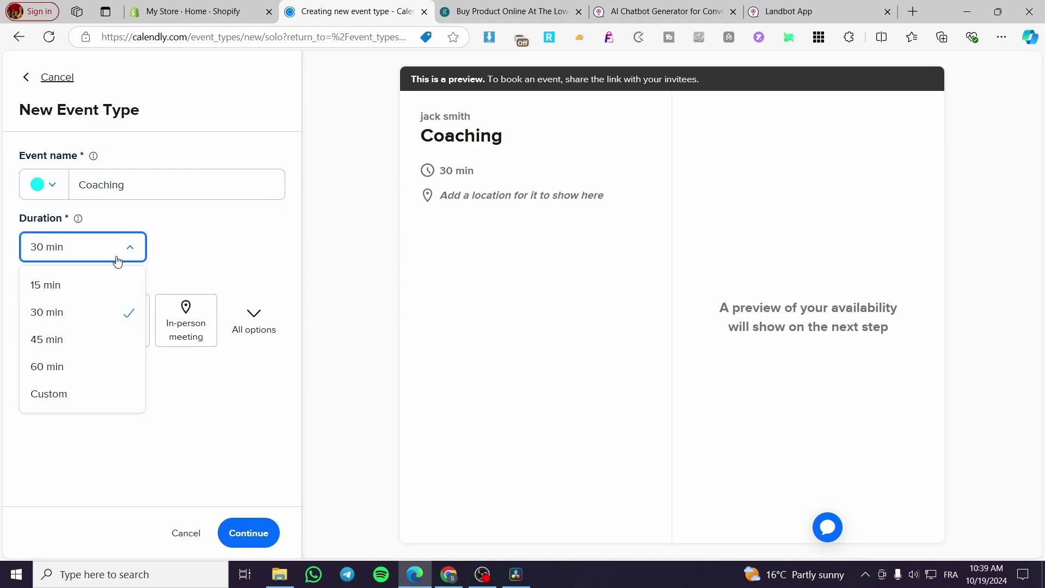
left_click(114, 257)
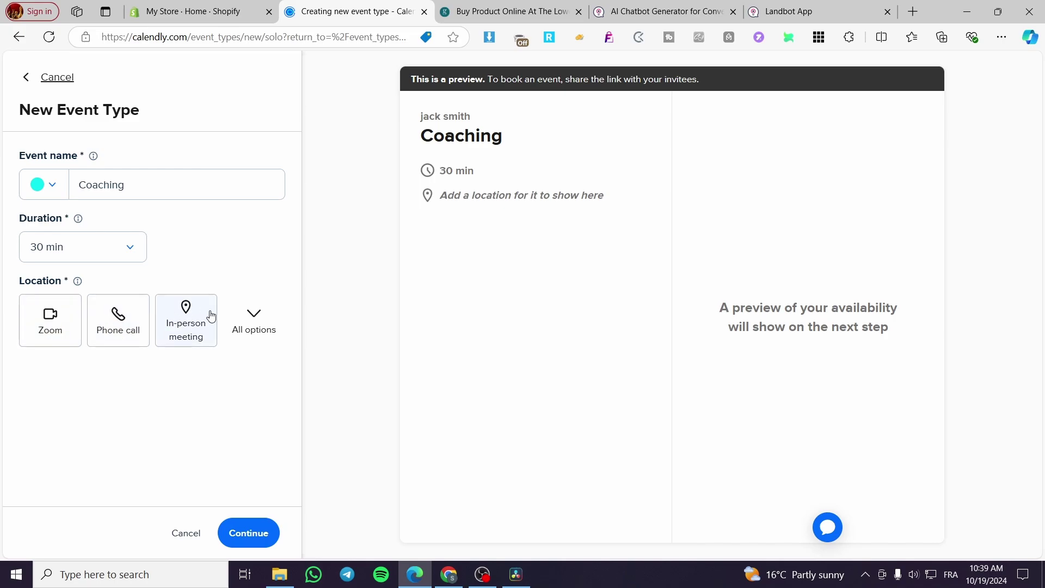
left_click(252, 316)
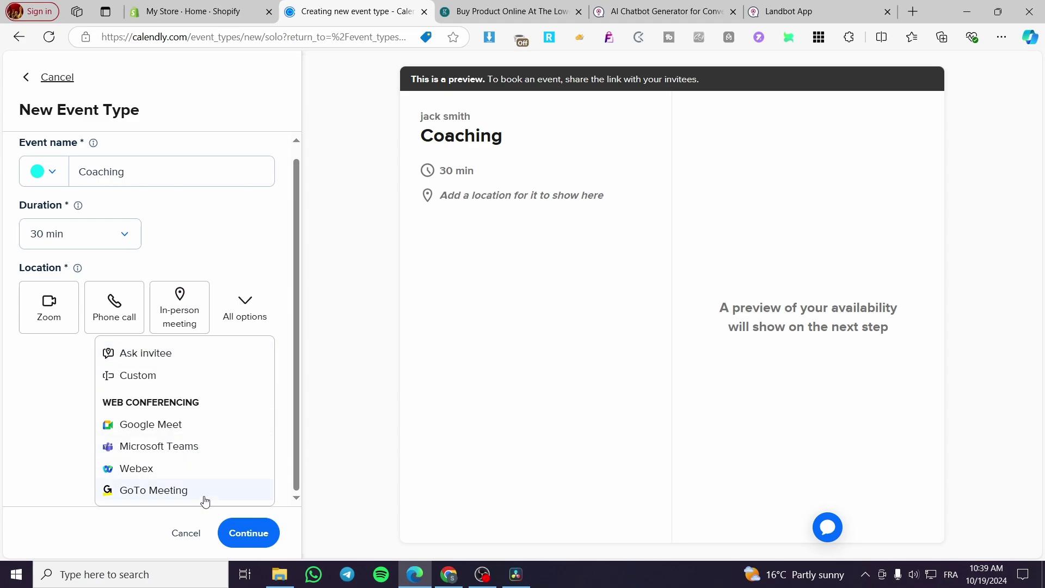
Make the Coaching event an in-person meeting located in New York.
left_click(36, 423)
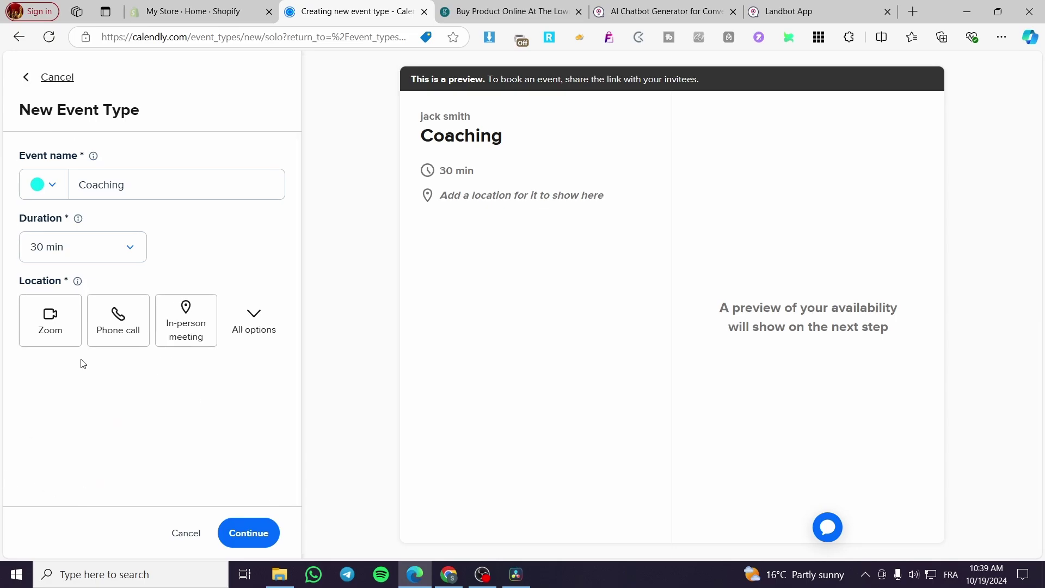
left_click(112, 329)
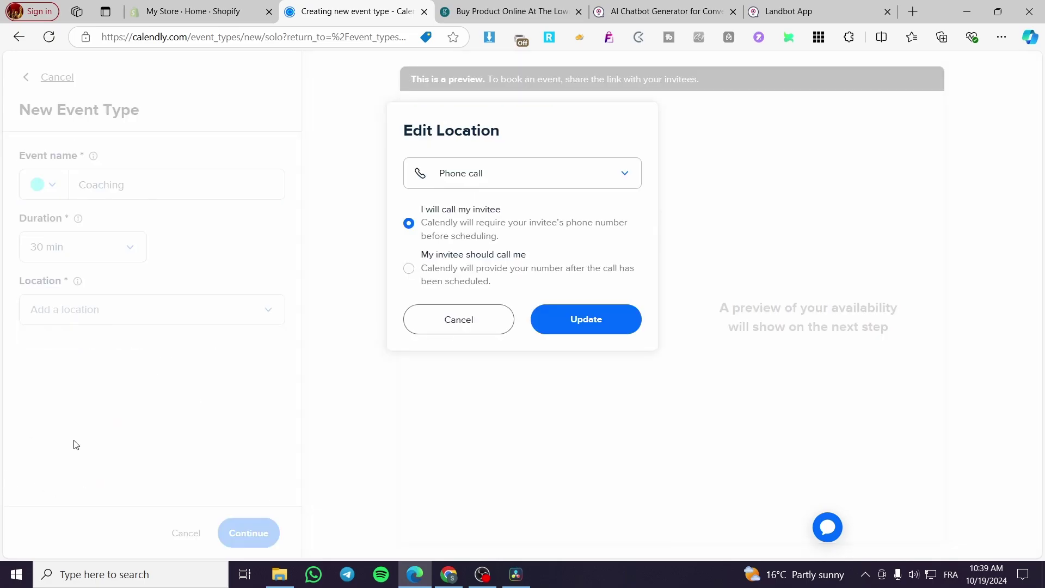
left_click(476, 327)
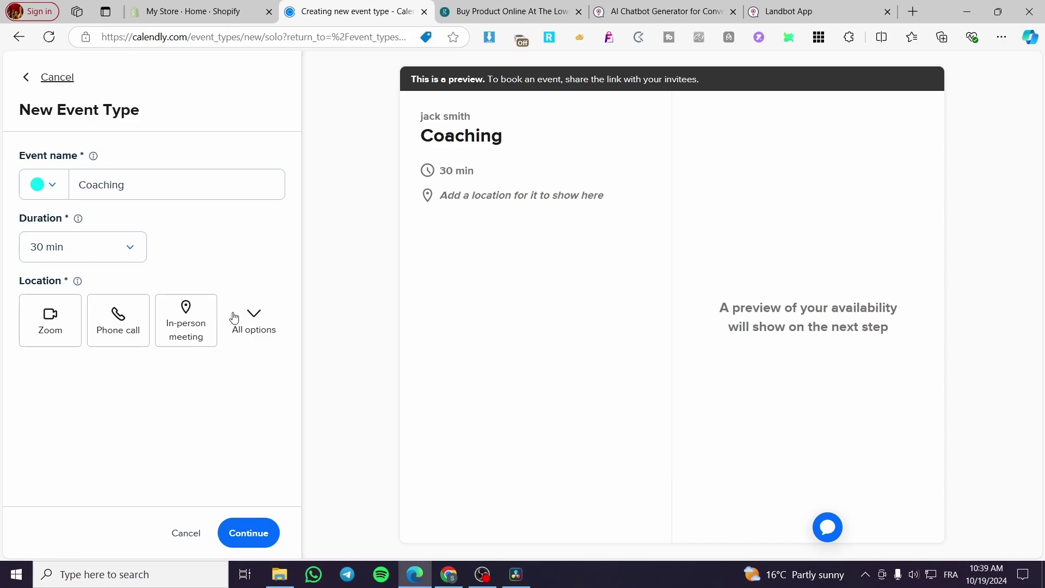
left_click(207, 319)
left_click(539, 180)
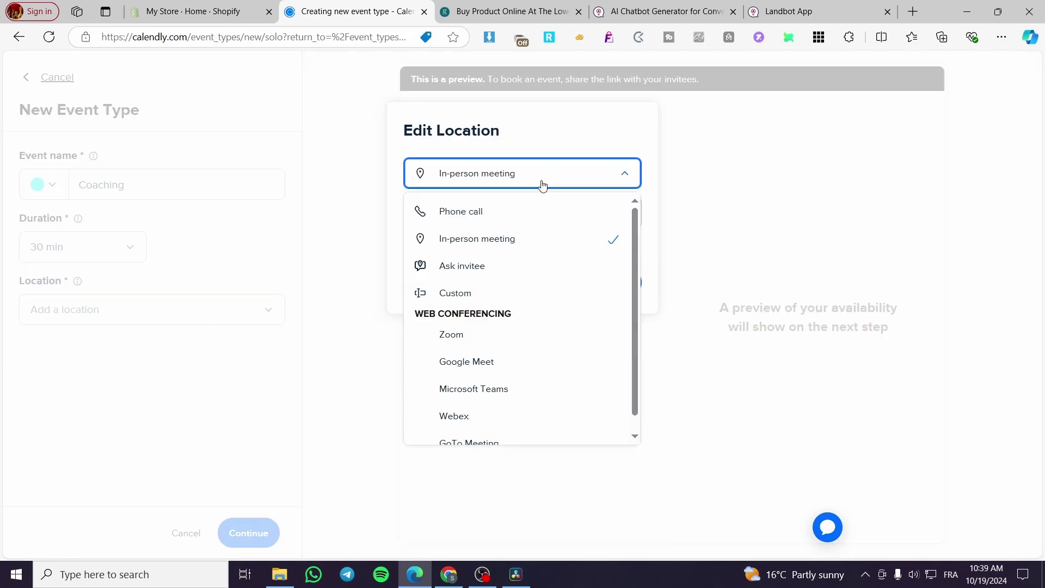
left_click(543, 184)
left_click(525, 209)
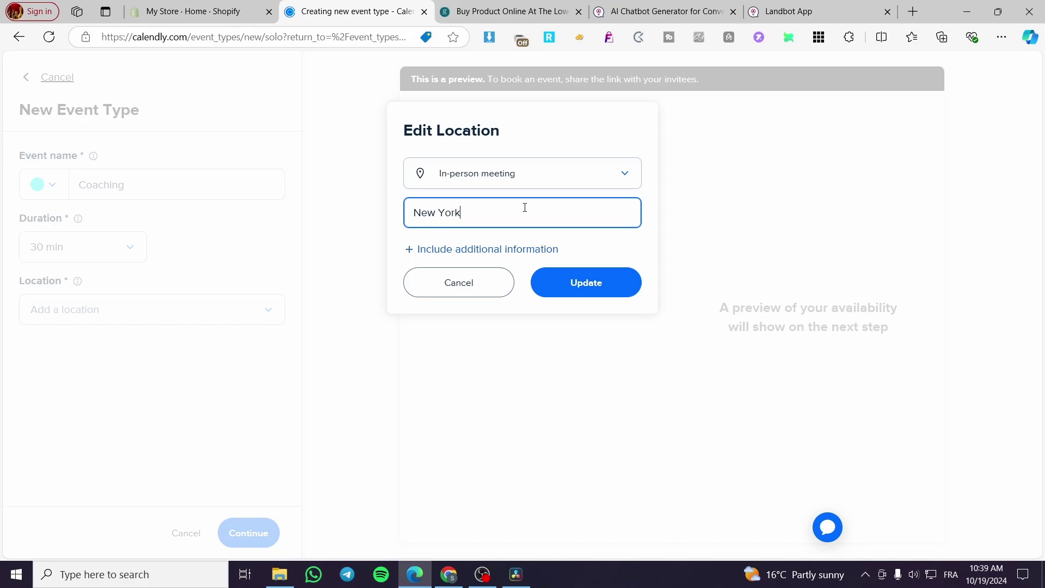
left_click(585, 283)
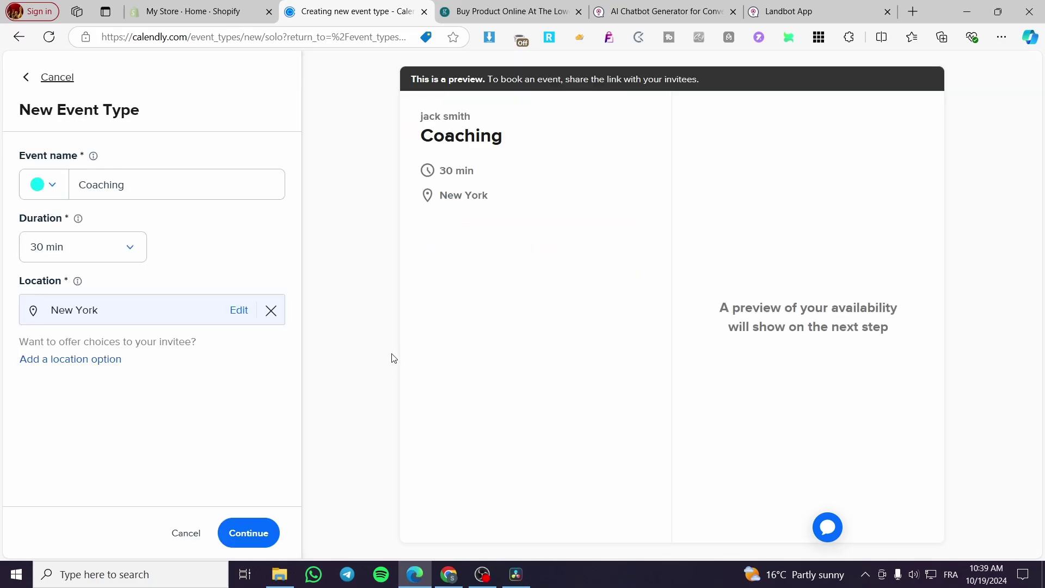
Create the Coaching event type and open its Event details for editing.
left_click(246, 533)
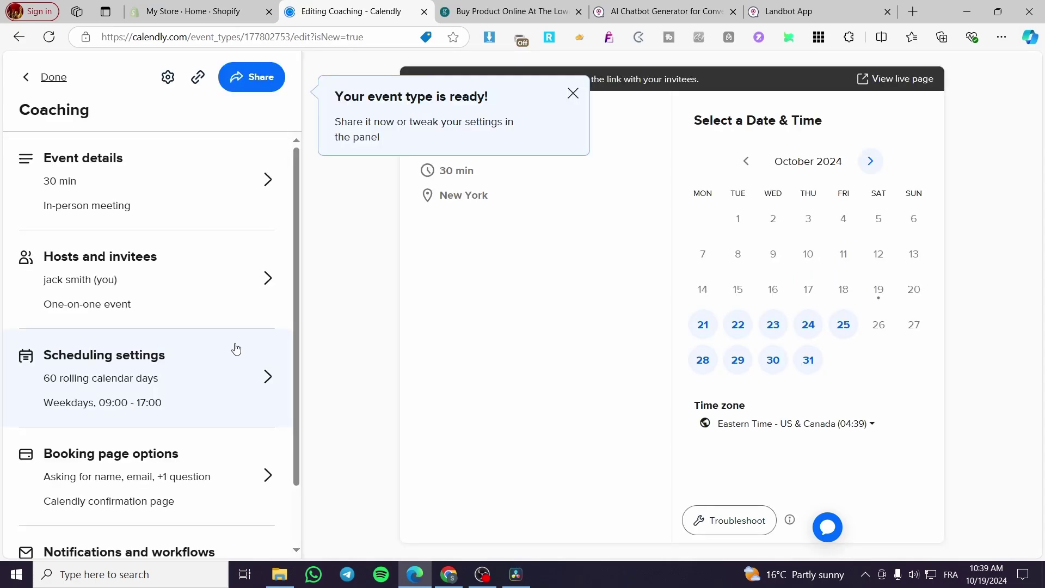
left_click(578, 97)
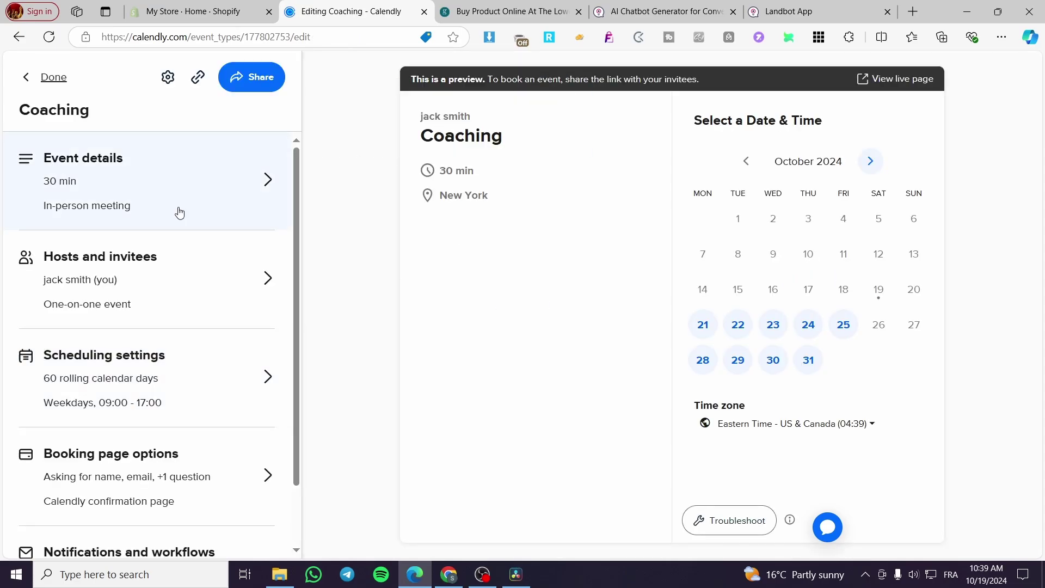
left_click(90, 200)
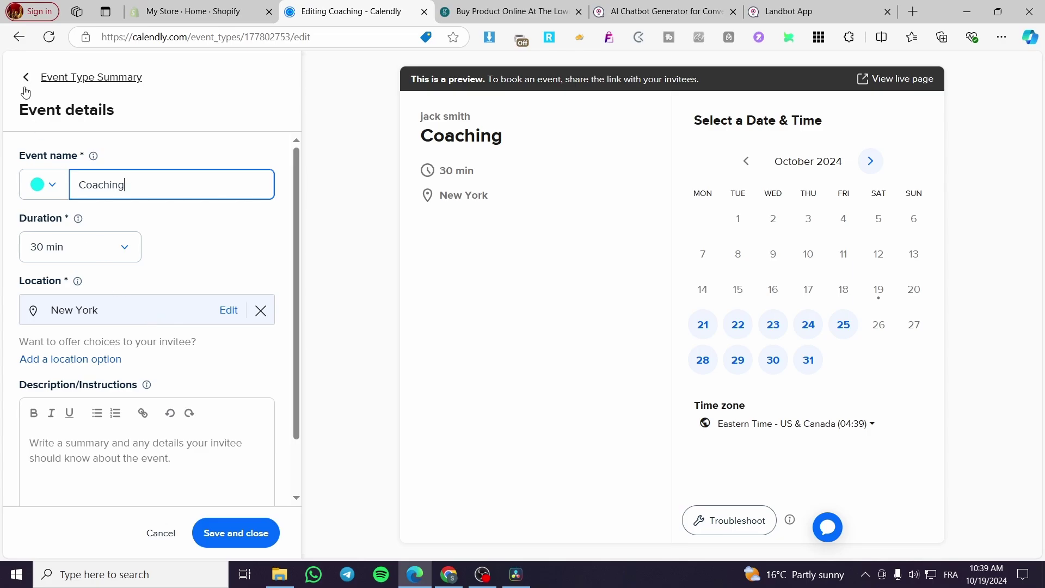
scroll(112, 395, "down", 1)
Start the event description with 'You are going to benefit'.
left_click(53, 372)
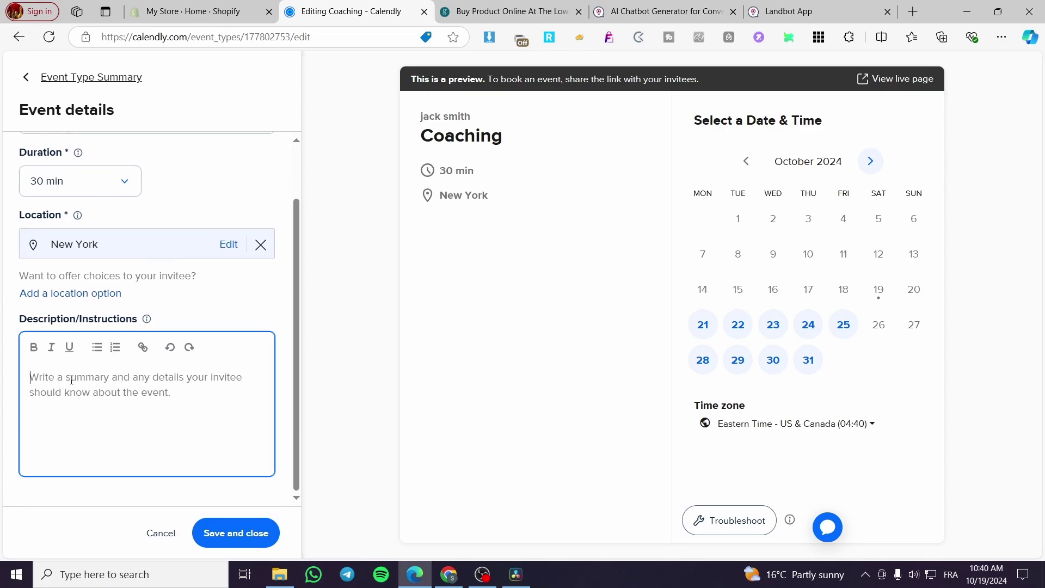
type("W")
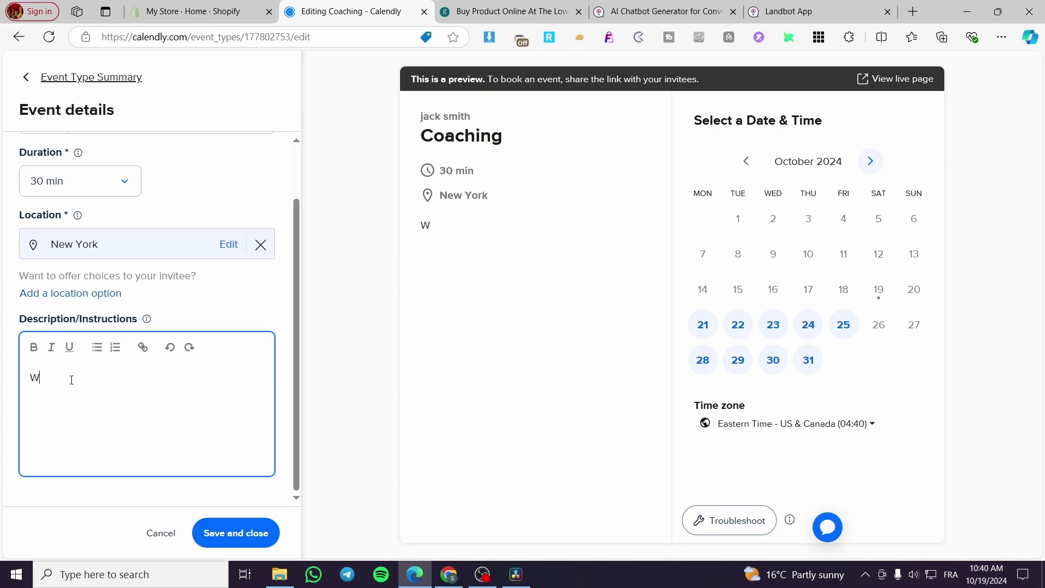
key("BackSpace")
type("You are going to benefe")
key("BackSpace")
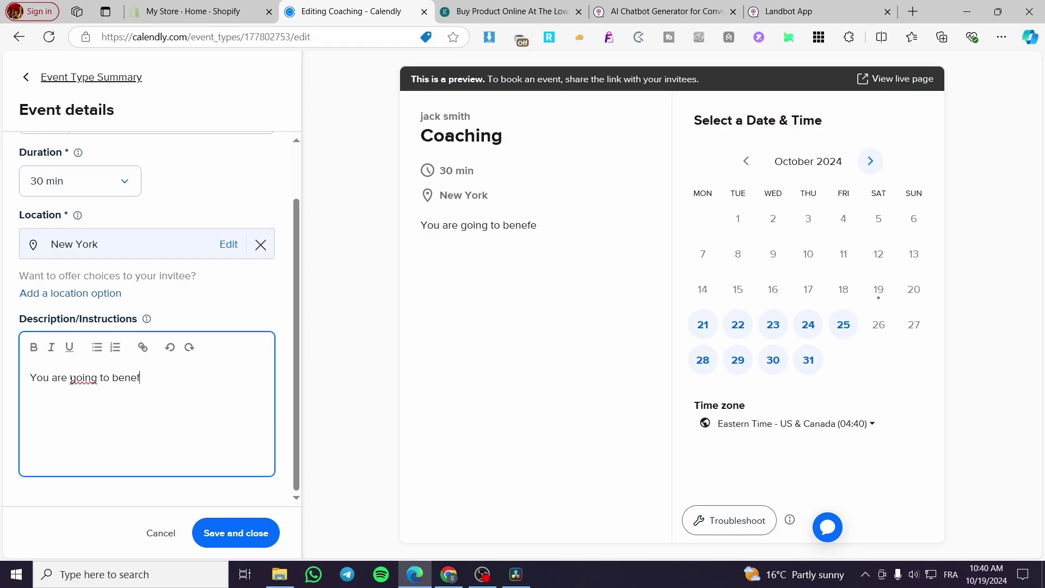
type("it of a one on one")
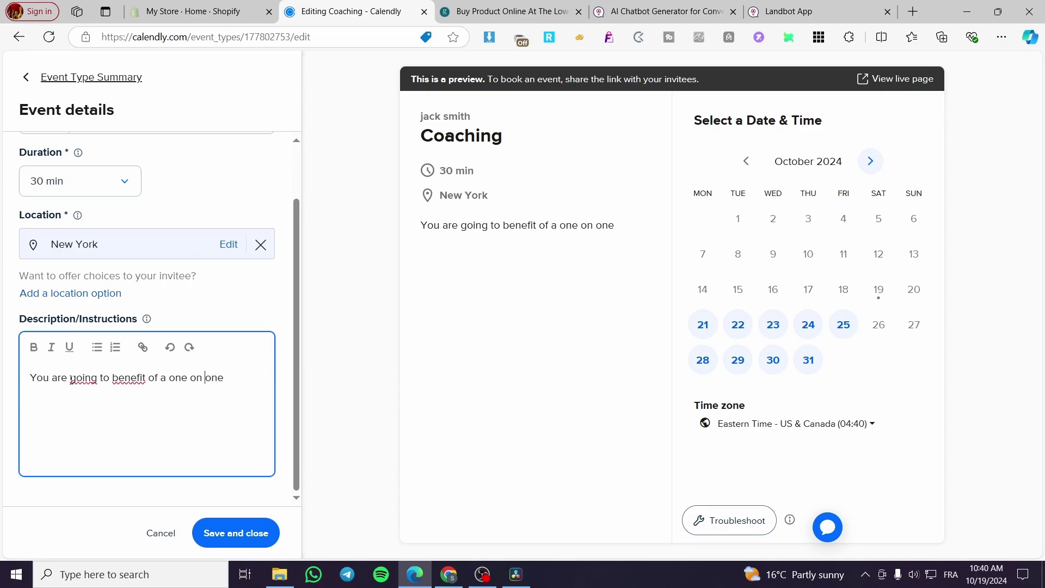
Finish the description with 'one-on-one meeting to answer all your questions about e-commerce' and save.
key("BackSpace")
type("-")
key("BackSpace")
type("-")
type("eeting to a")
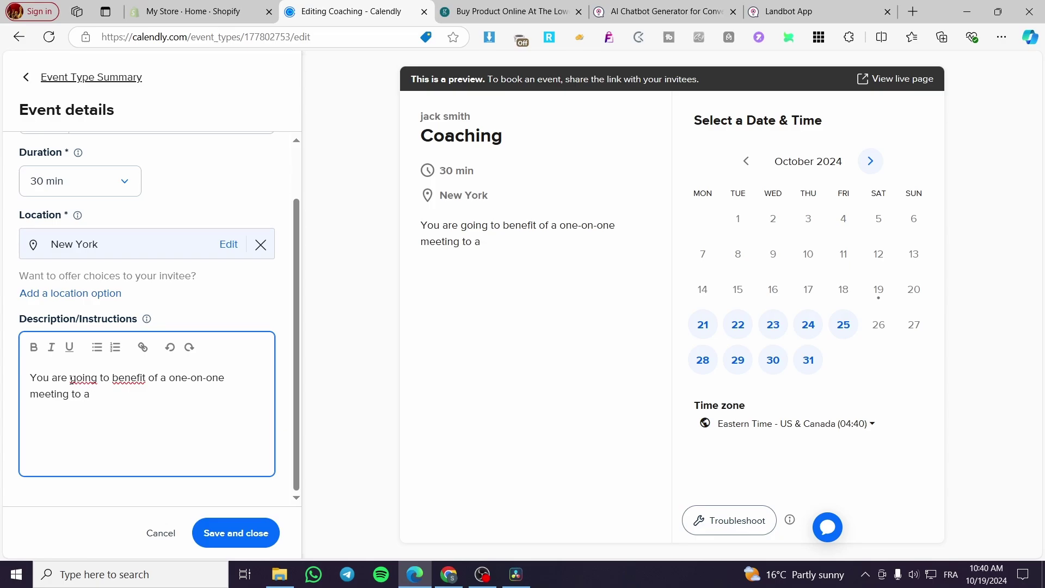
type("nswer a")
type("ll t")
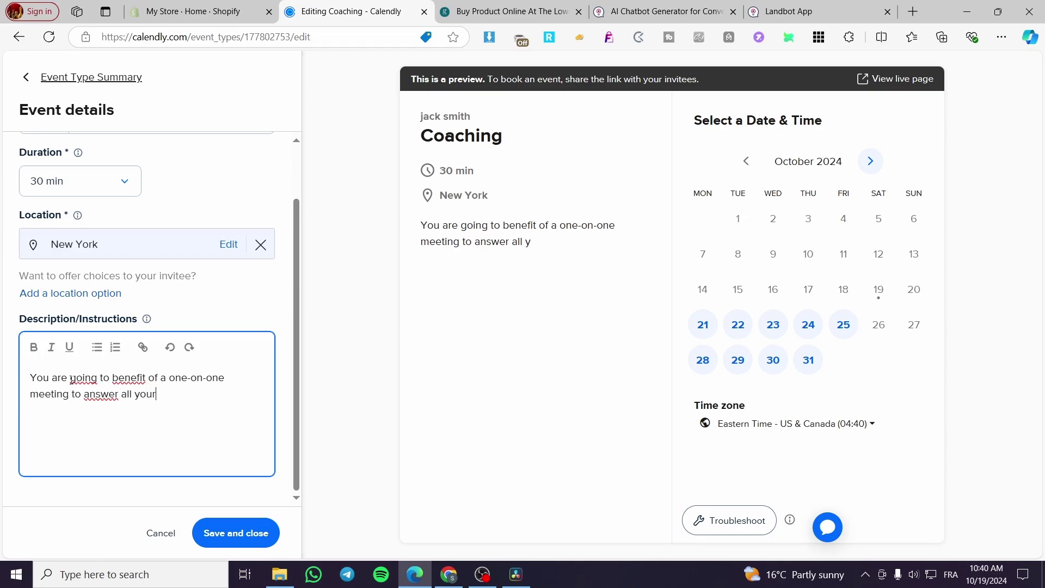
type("ourqua")
type("stions about e")
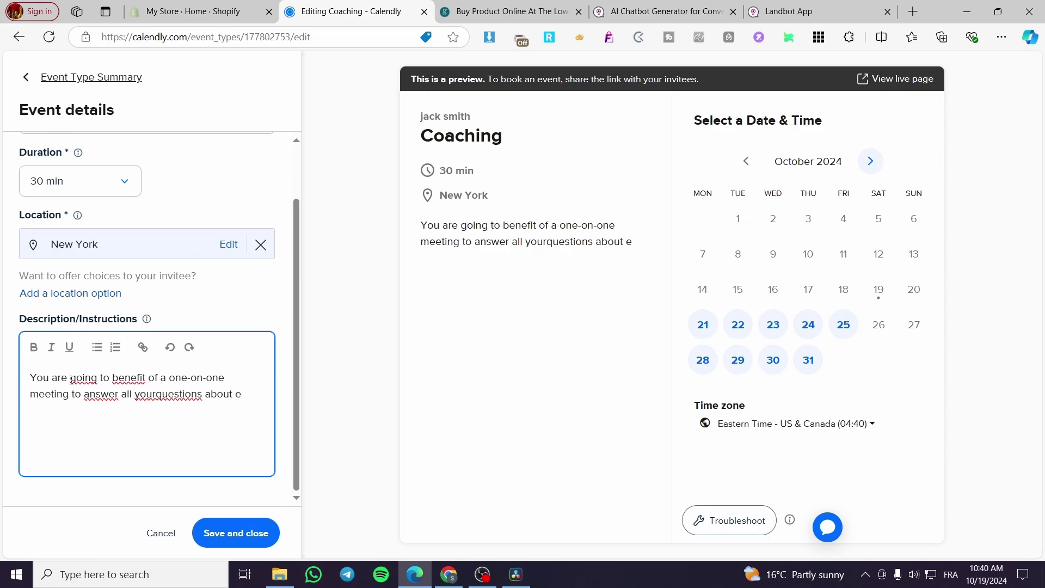
type("-commerce")
left_click(158, 394)
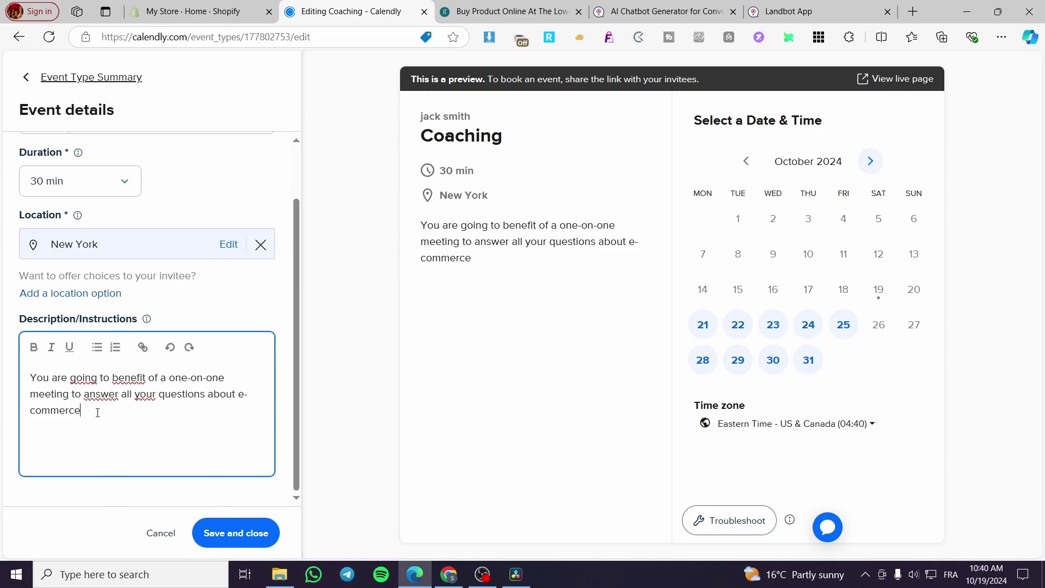
left_click(237, 526)
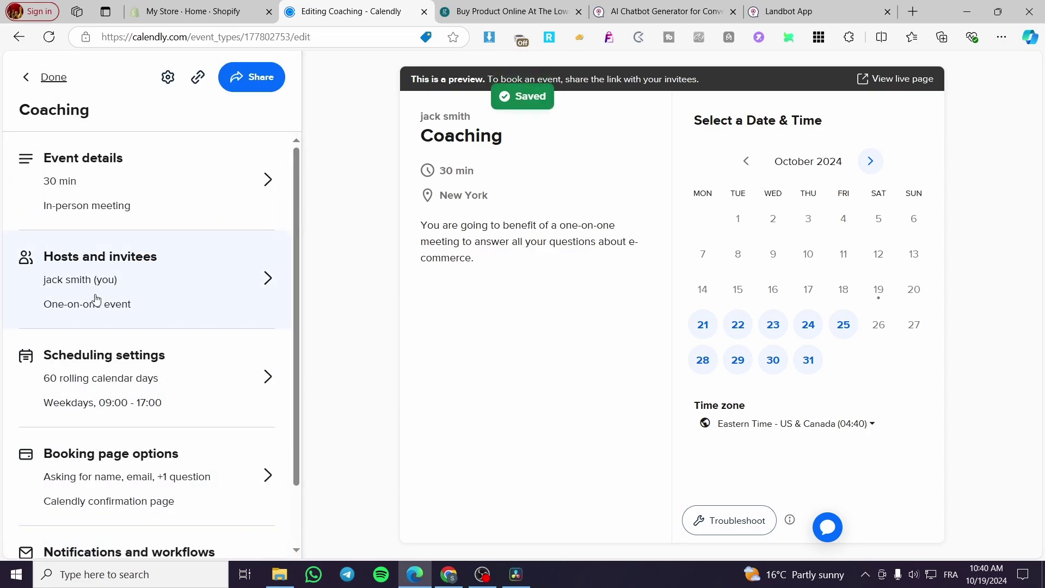
Stop invitees from adding guests in the Hosts and invitees settings and save.
left_click(126, 288)
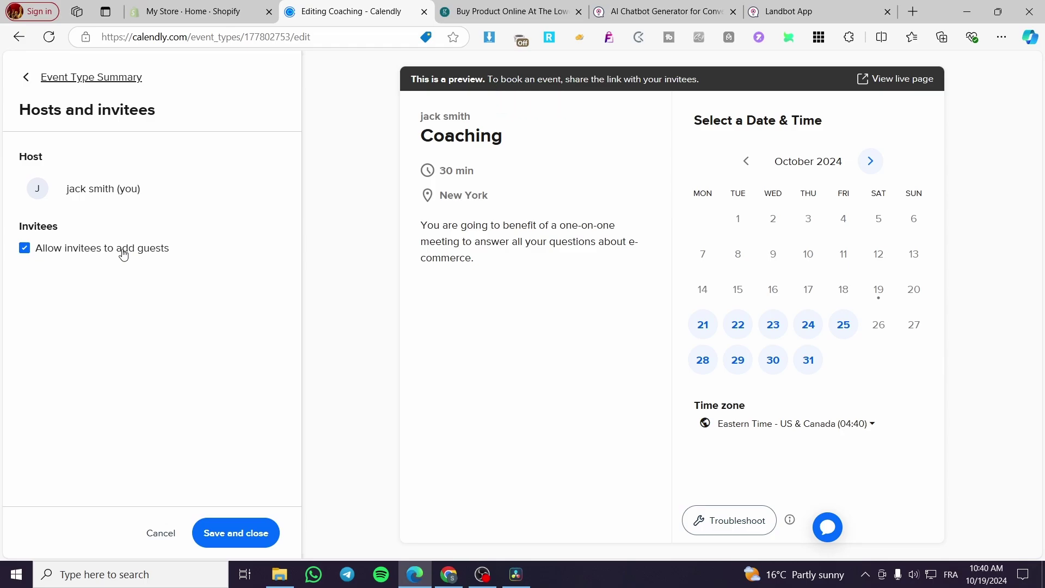
left_click(80, 252)
left_click(244, 531)
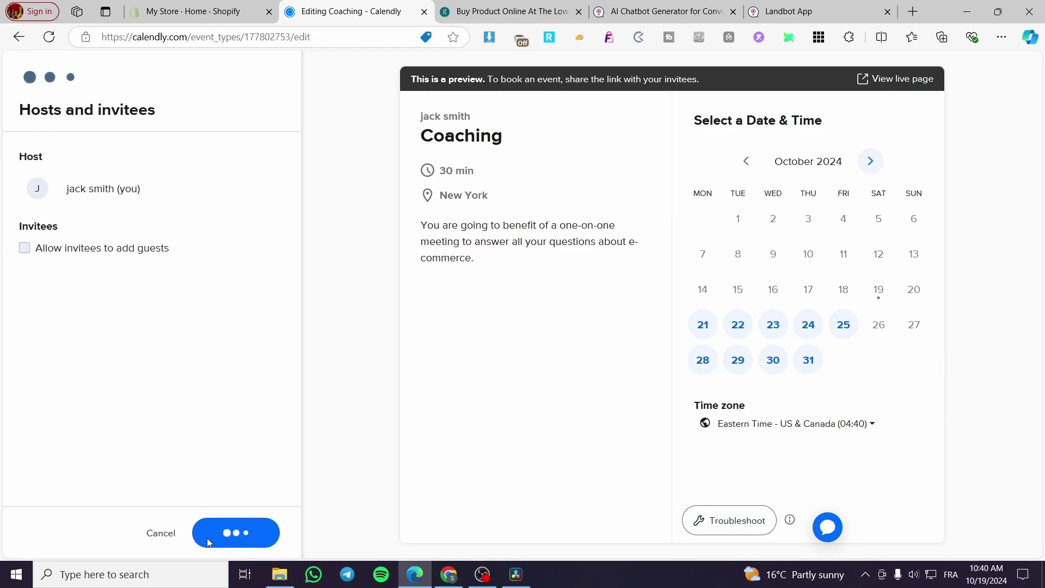
In Scheduling settings, try a 2-day booking window, then restore 60 calendar days.
left_click(135, 412)
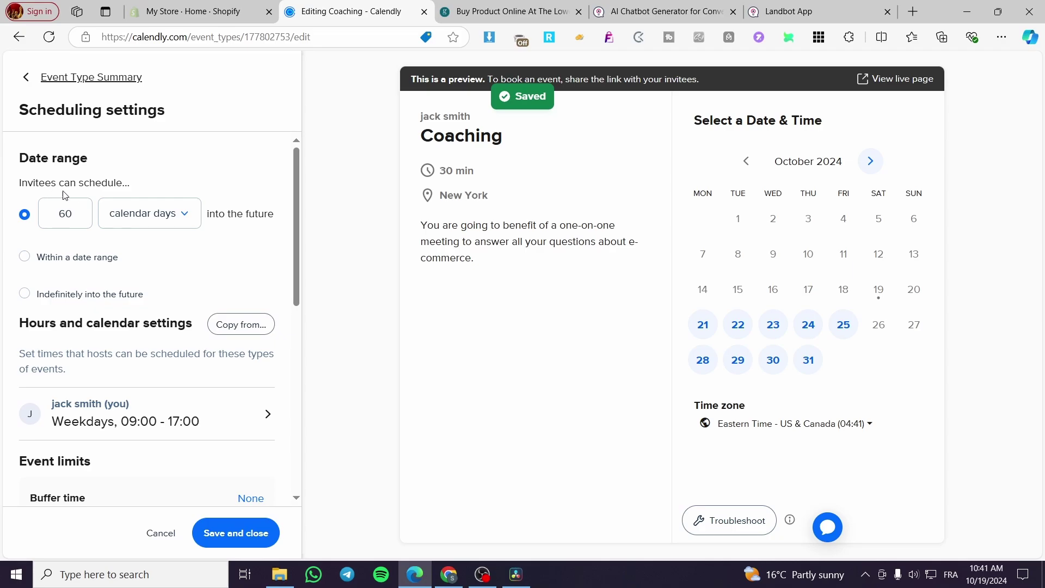
left_click_drag(81, 220, 43, 213)
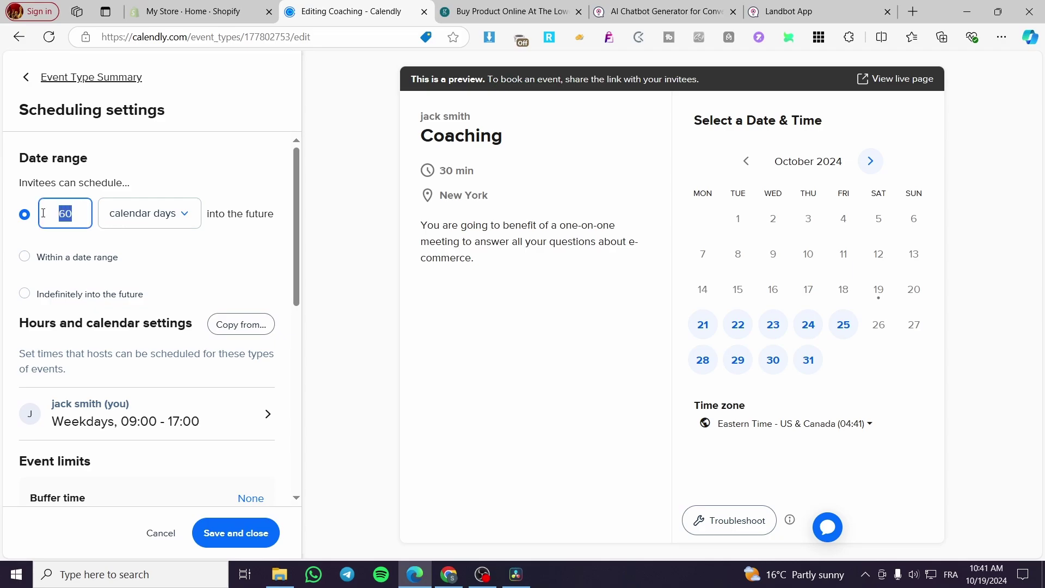
type("2")
left_click(276, 228)
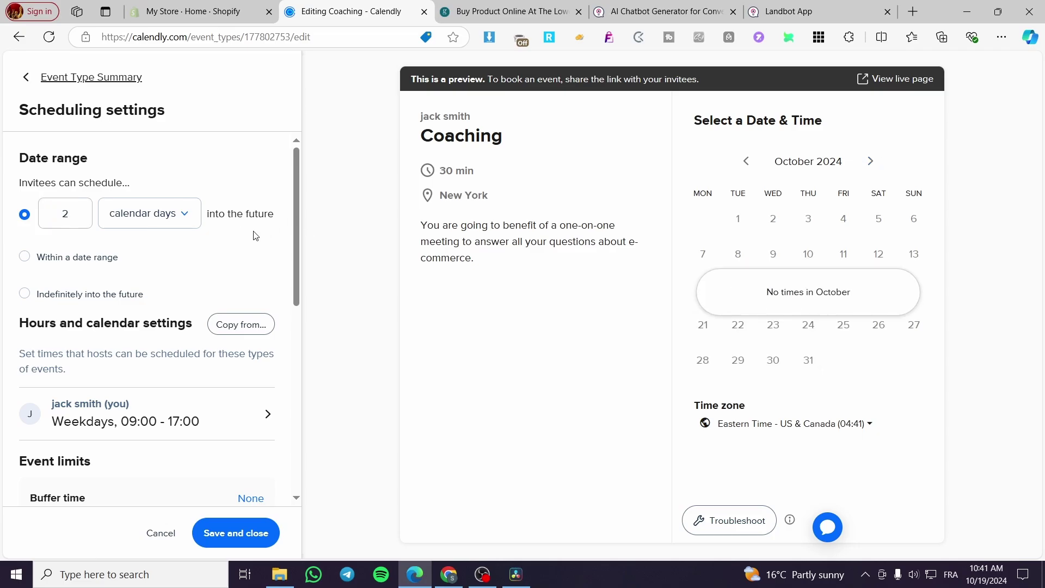
double_click(65, 213)
type("60")
left_click(202, 246)
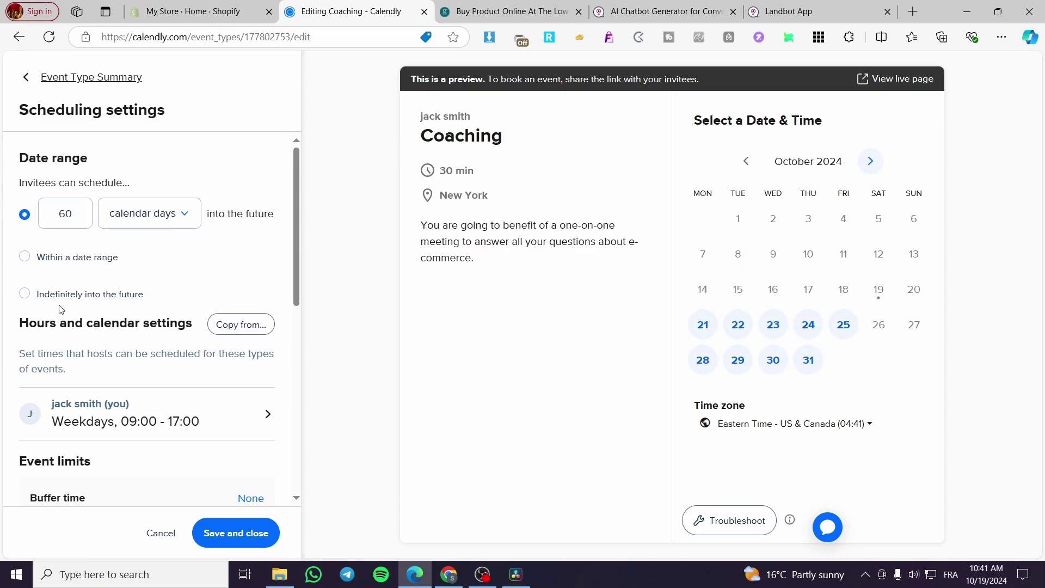
Let invitees book the Coaching event indefinitely into the future.
left_click(93, 295)
scroll(164, 300, "down", 3)
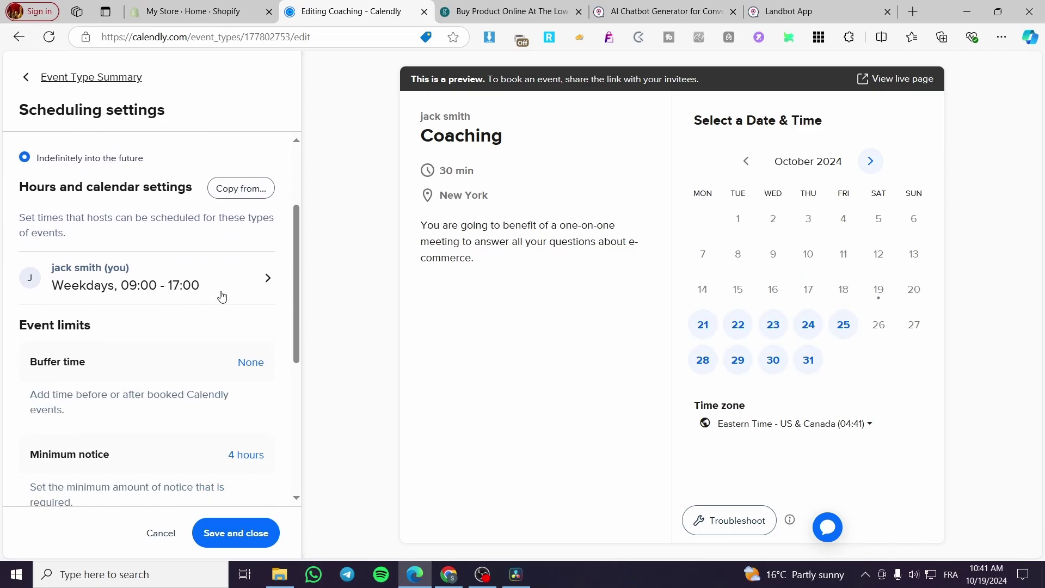
scroll(221, 296, "down", 3)
scroll(153, 297, "up", 3)
Review the host's weekday 09:00–17:00 and date-specific hours, then save them.
left_click(173, 265)
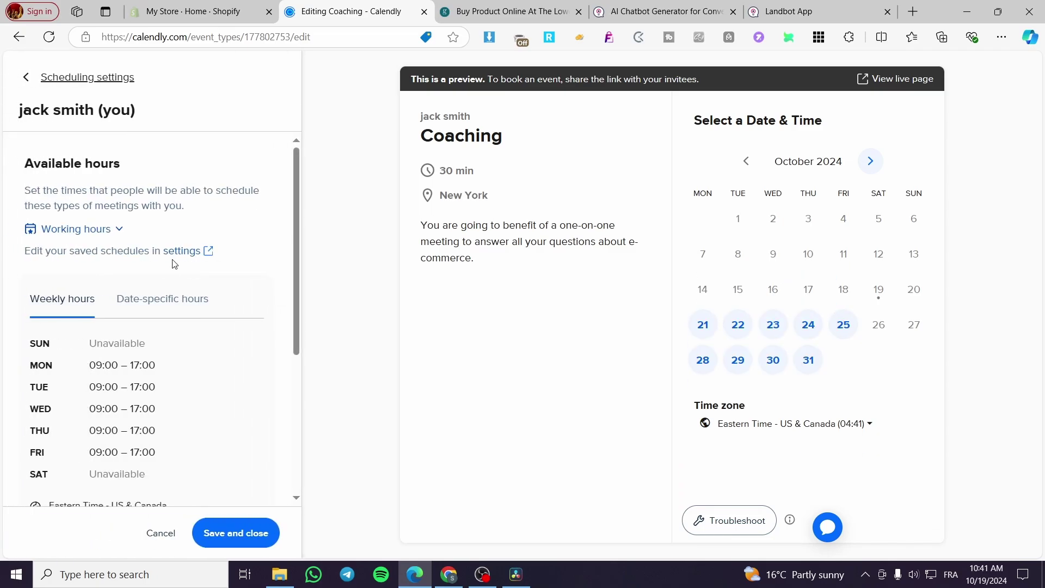
left_click(114, 307)
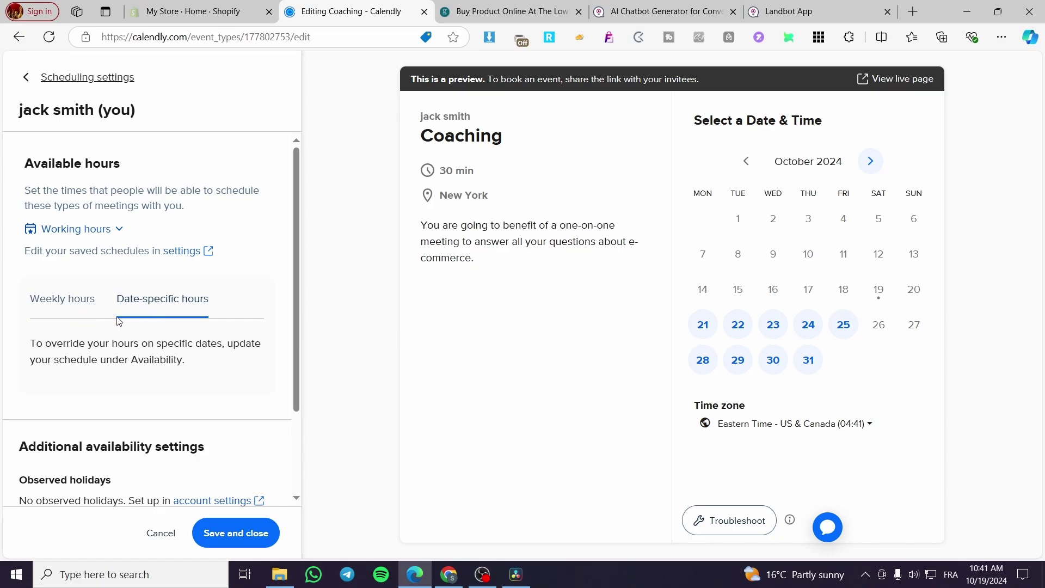
left_click(82, 312)
scroll(105, 295, "down", 3)
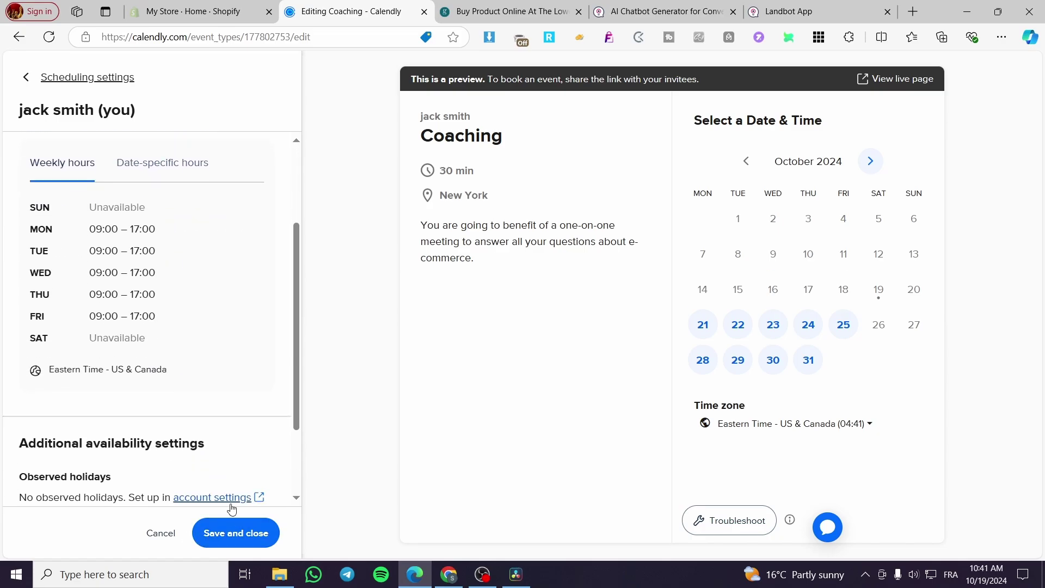
left_click(236, 533)
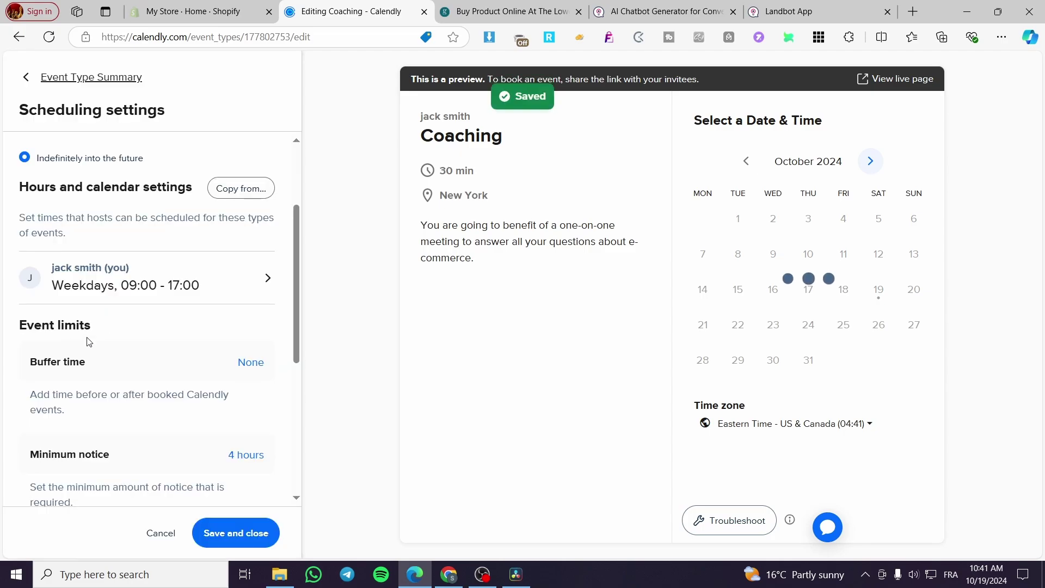
Save the scheduling settings and return to the event summary.
scroll(73, 285, "down", 2)
scroll(90, 226, "down", 2)
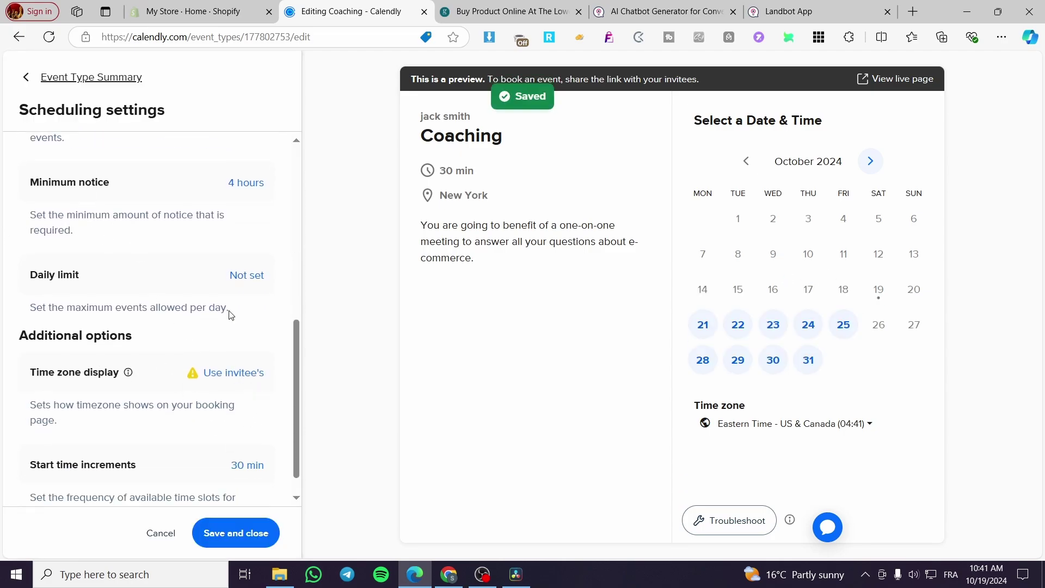
left_click(225, 539)
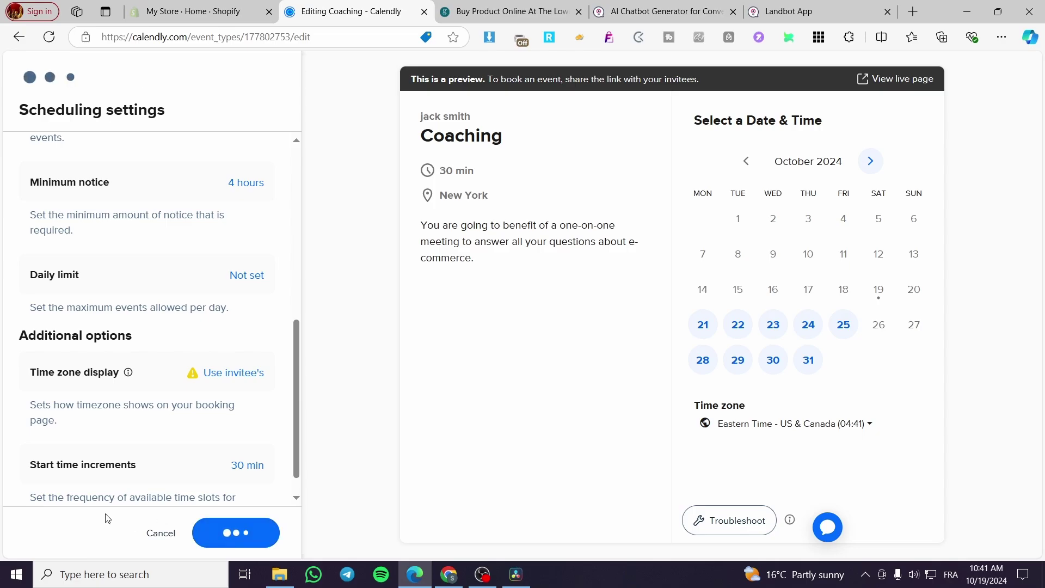
scroll(106, 402, "down", 1)
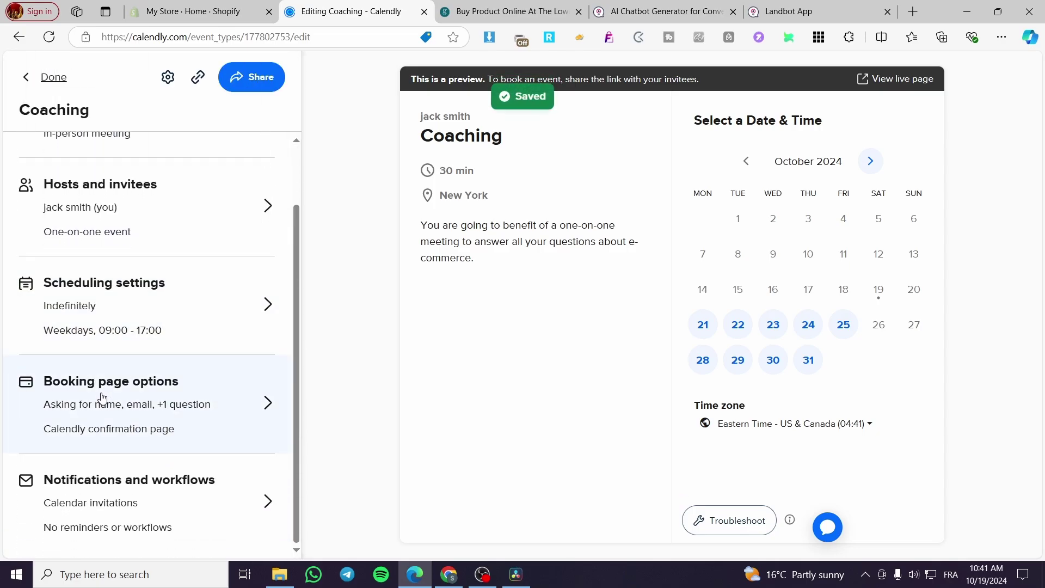
left_click(102, 398)
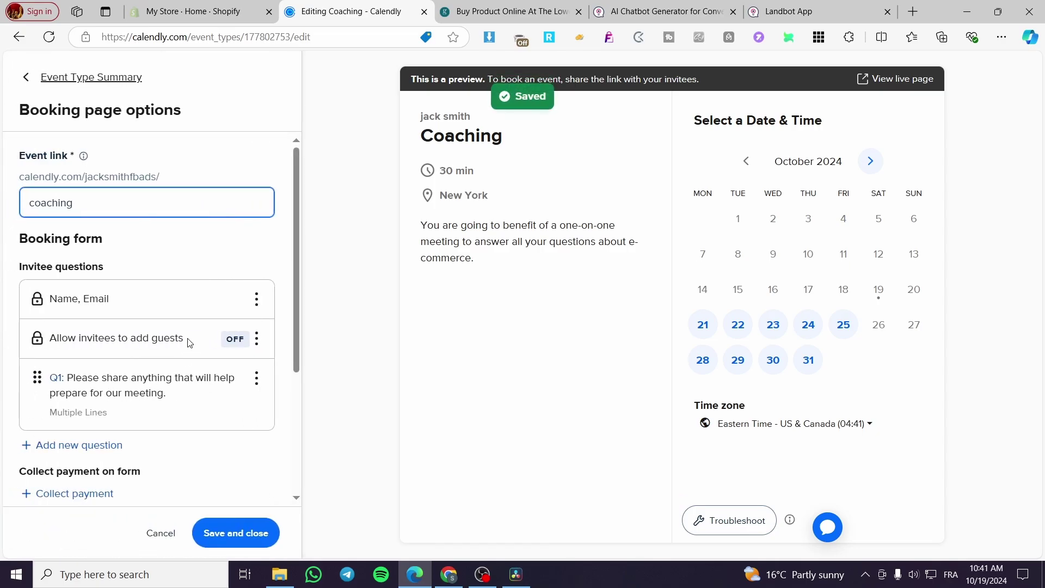
scroll(191, 343, "down", 1)
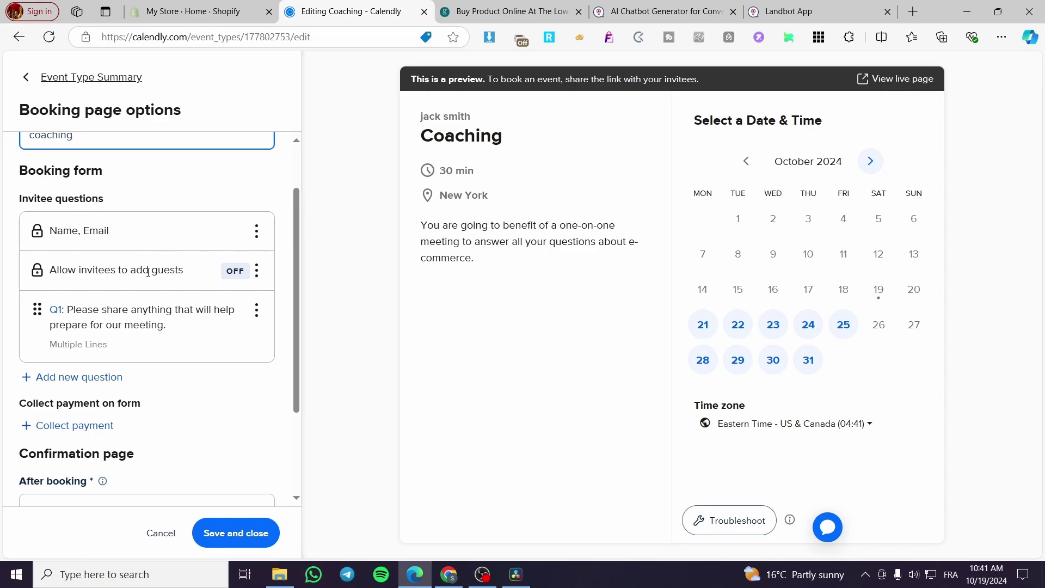
scroll(108, 350, "down", 1)
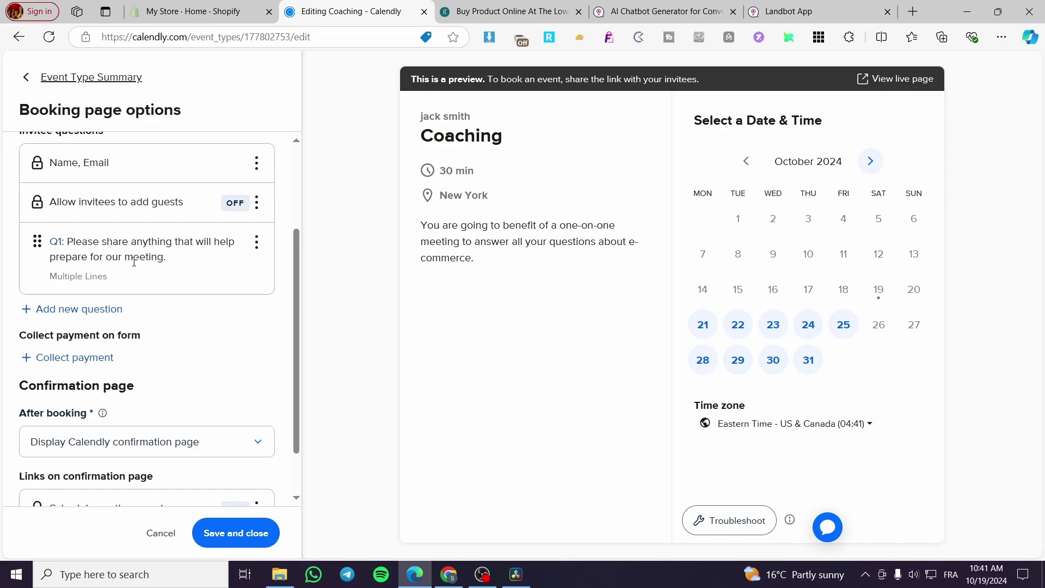
scroll(135, 262, "down", 1)
left_click(240, 536)
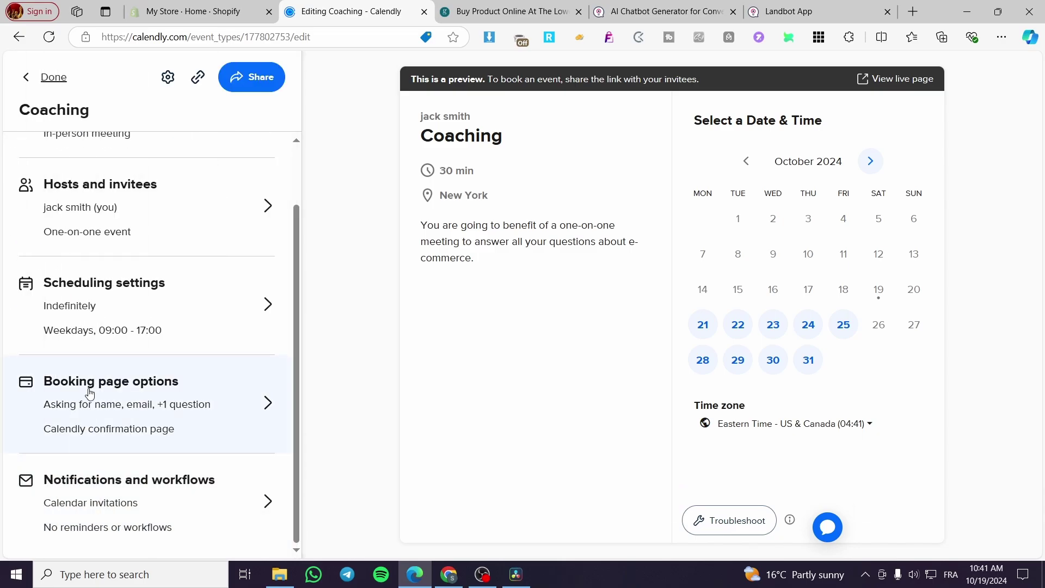
left_click(110, 500)
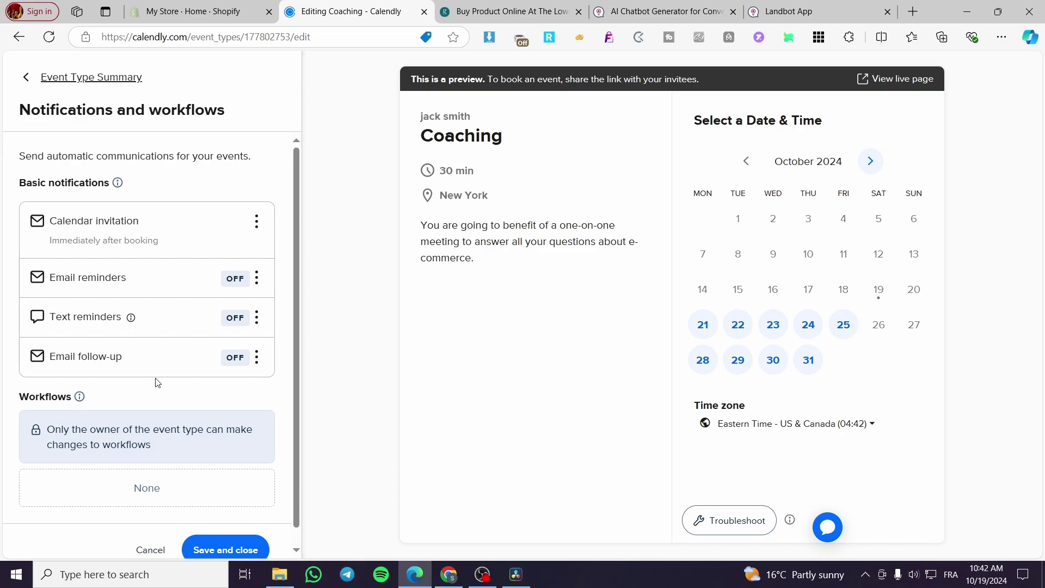
left_click(226, 549)
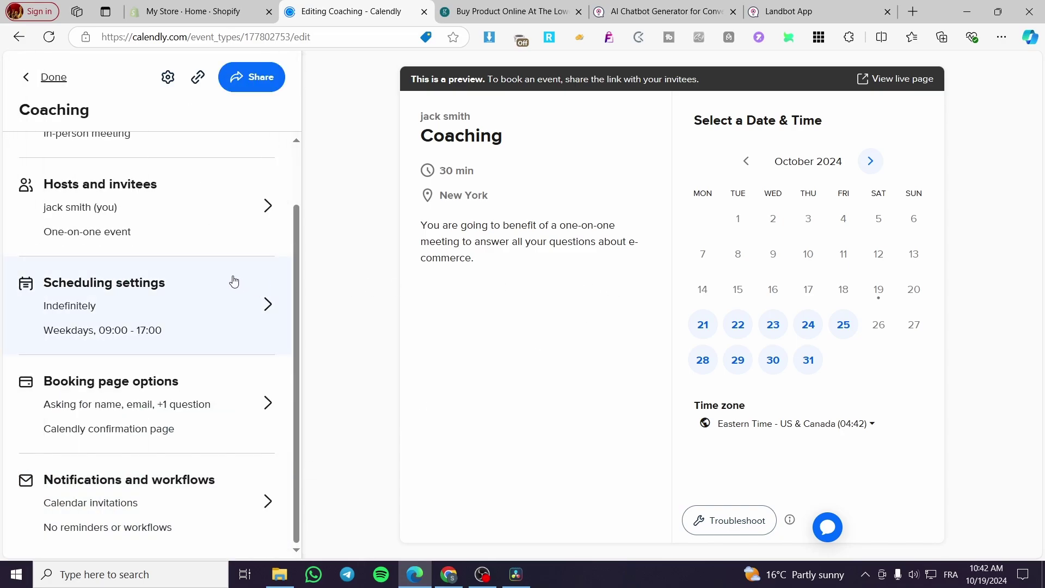
scroll(197, 262, "up", 2)
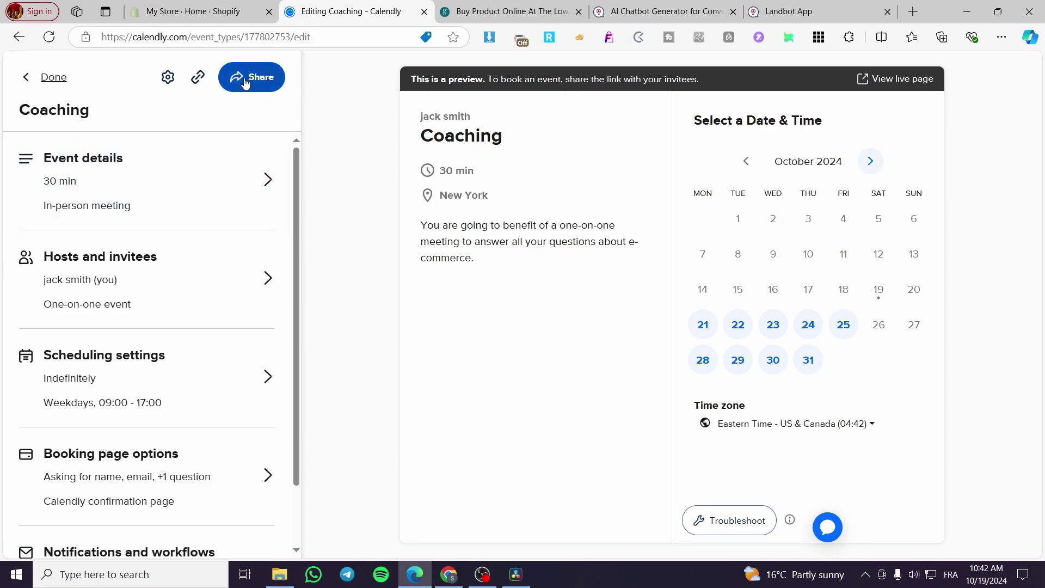
Review the event details and host settings unchanged, then share the Coaching booking page.
left_click(120, 182)
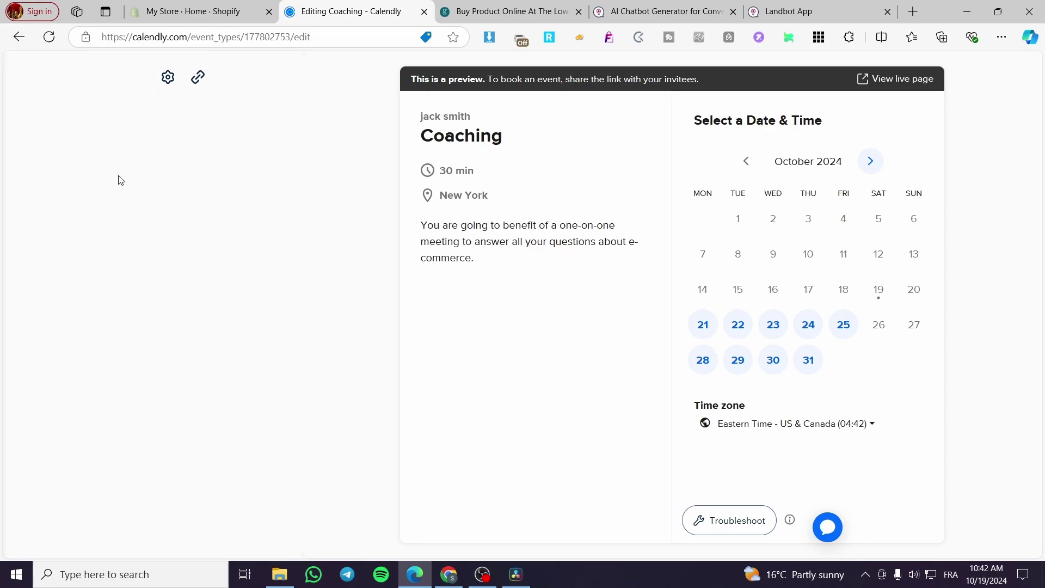
scroll(128, 210, "down", 1)
scroll(236, 374, "up", 1)
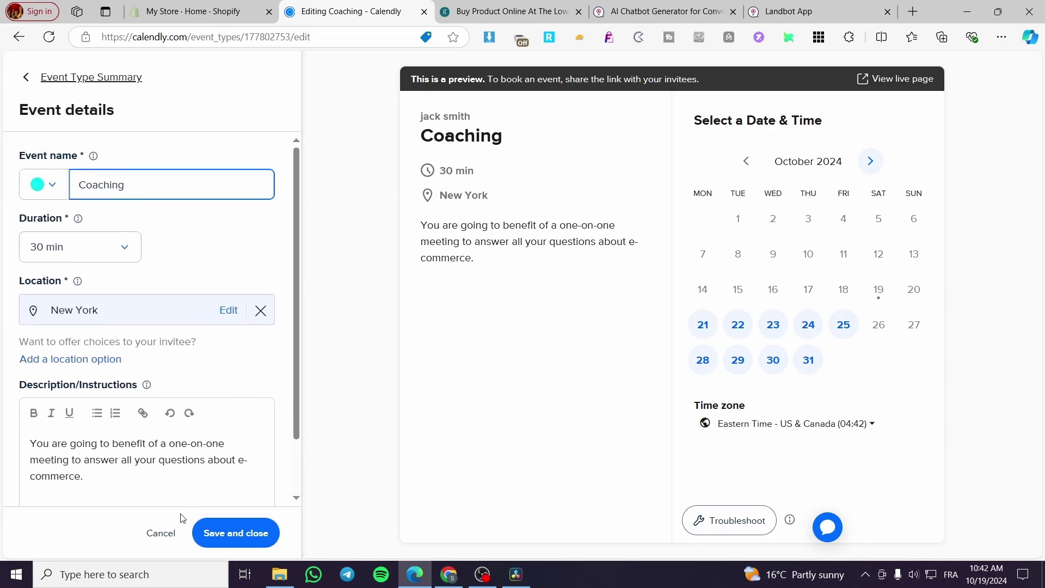
left_click(163, 532)
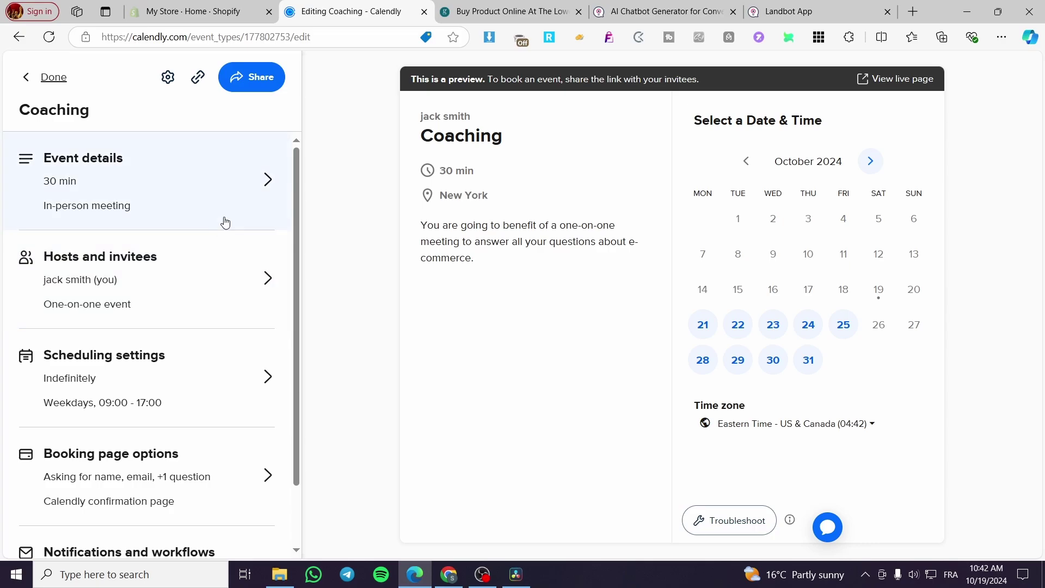
left_click(205, 308)
left_click(200, 531)
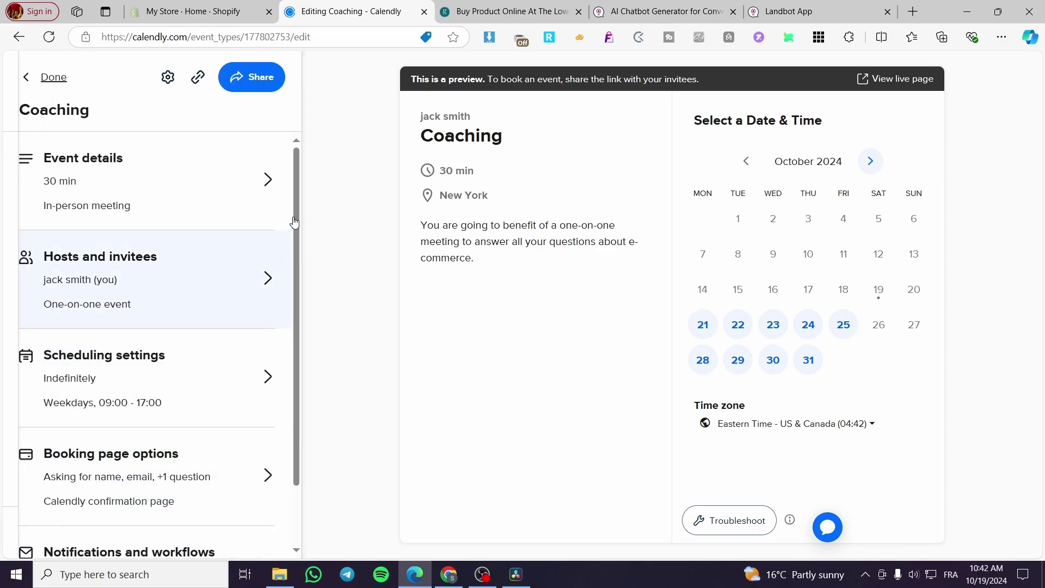
left_click(252, 82)
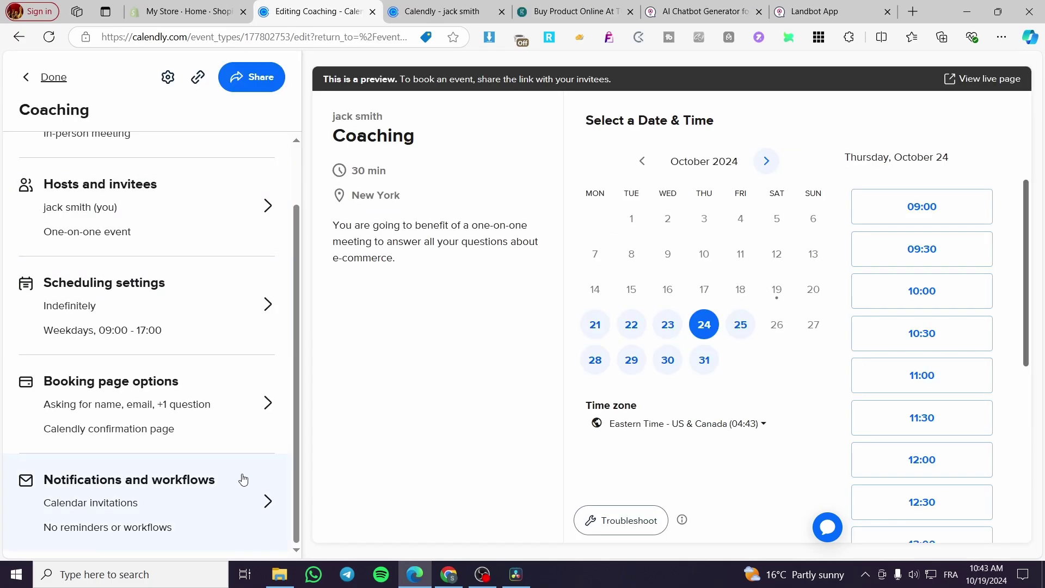
Try adding payment collection in Booking page options, triggering the Standard plan upgrade prompt.
left_click(162, 417)
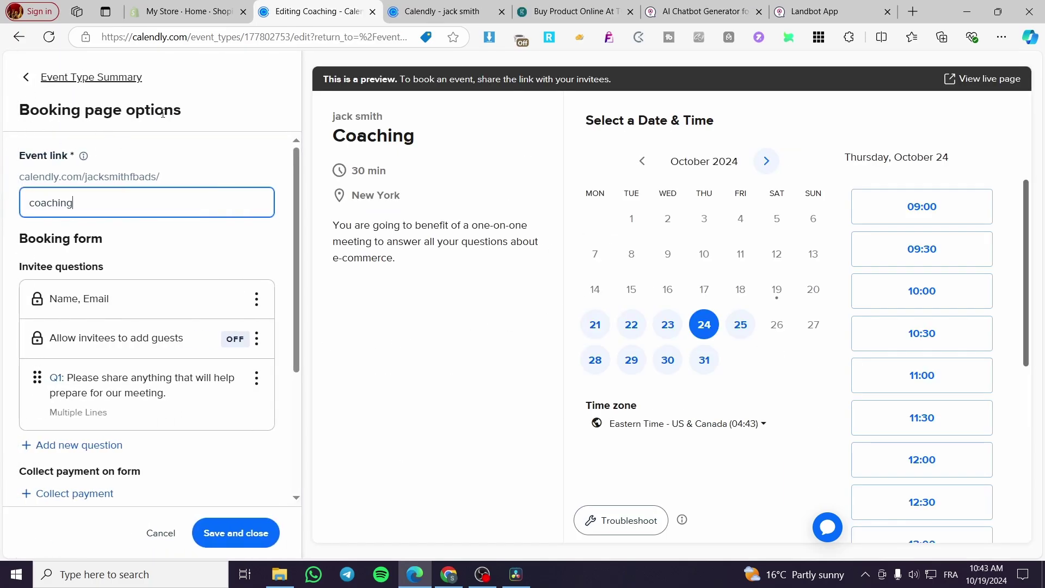
scroll(153, 191, "down", 1)
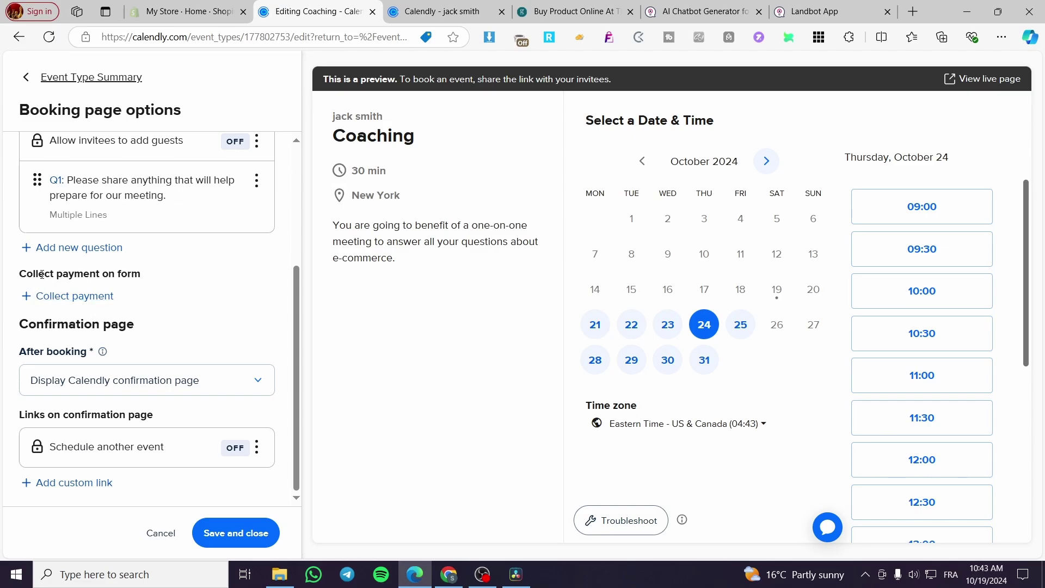
left_click(87, 297)
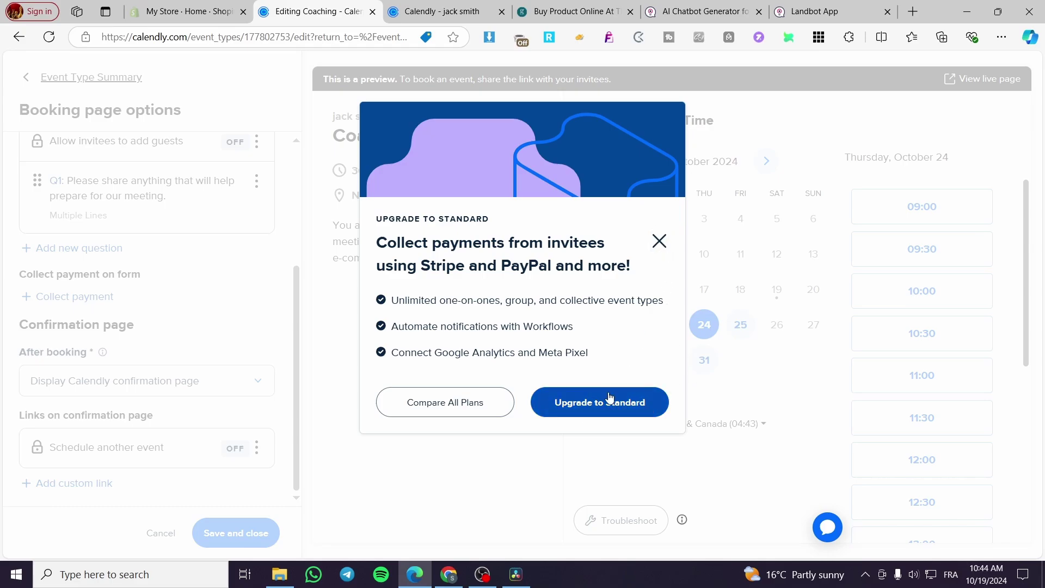
Close the Upgrade to Standard dialog without adding payment collection.
left_click(665, 242)
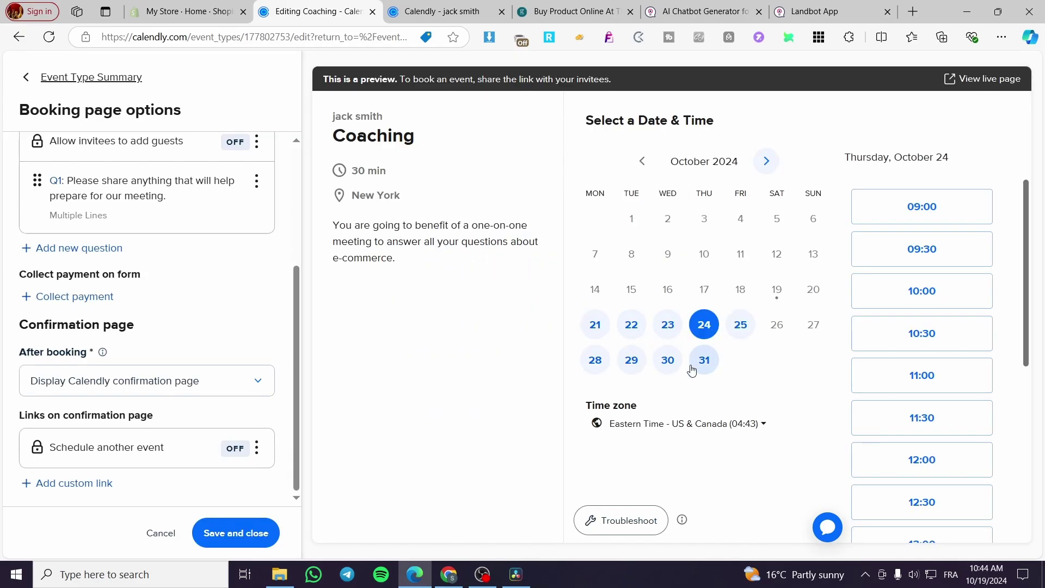